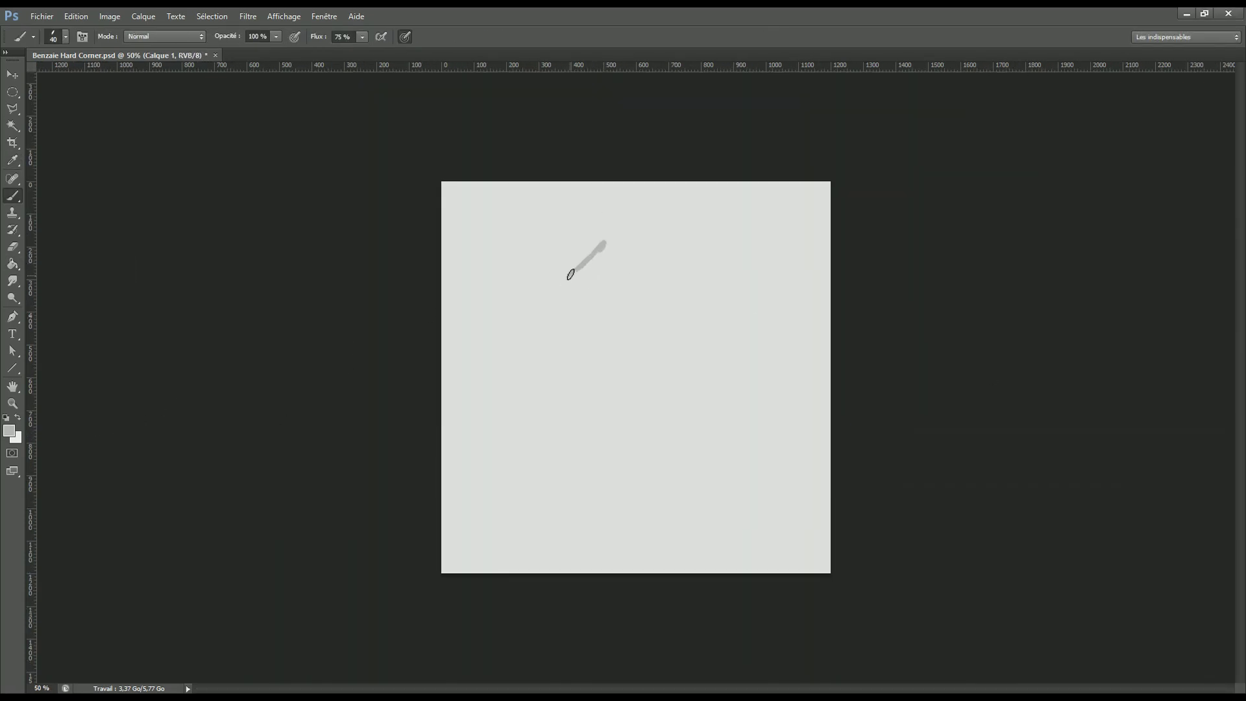
Step: Sketch the face outline, head top, eye-and-glasses line and mustache in light grey, touching up with the eraser
mouse_move(568, 276)
mouse_down()
mouse_move(581, 411)
mouse_move(625, 448)
mouse_up()
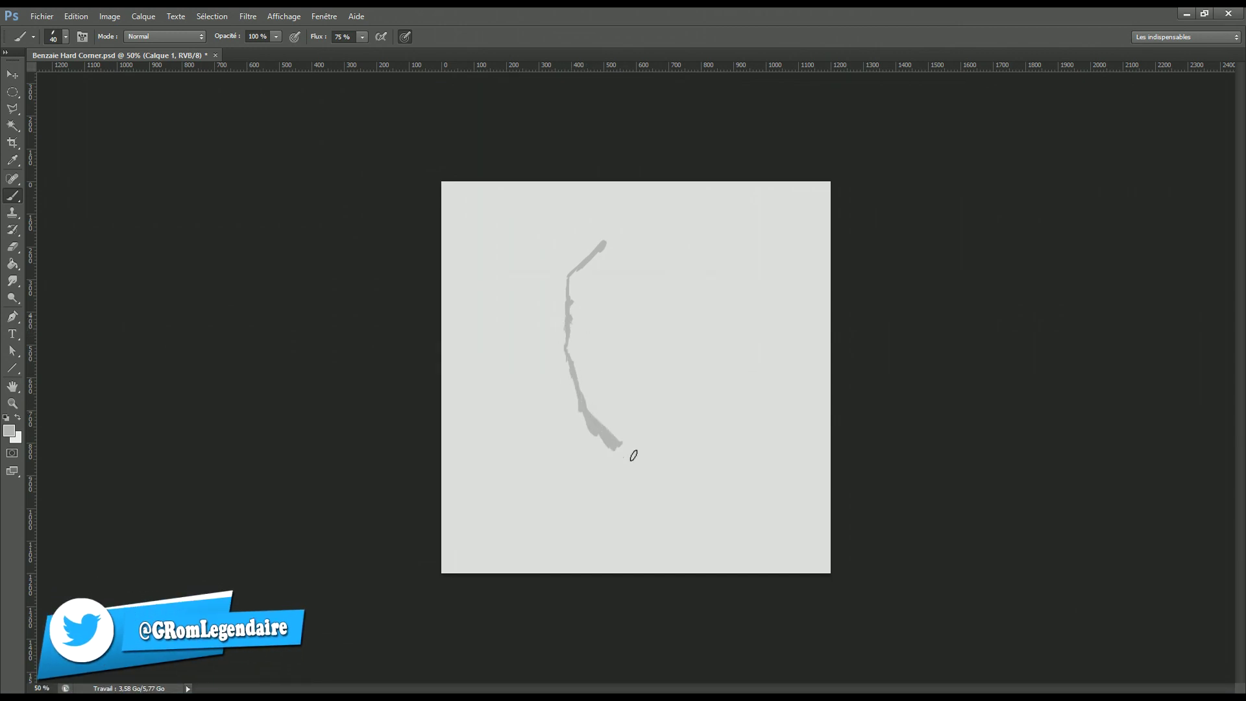
drag(626, 253, 681, 290)
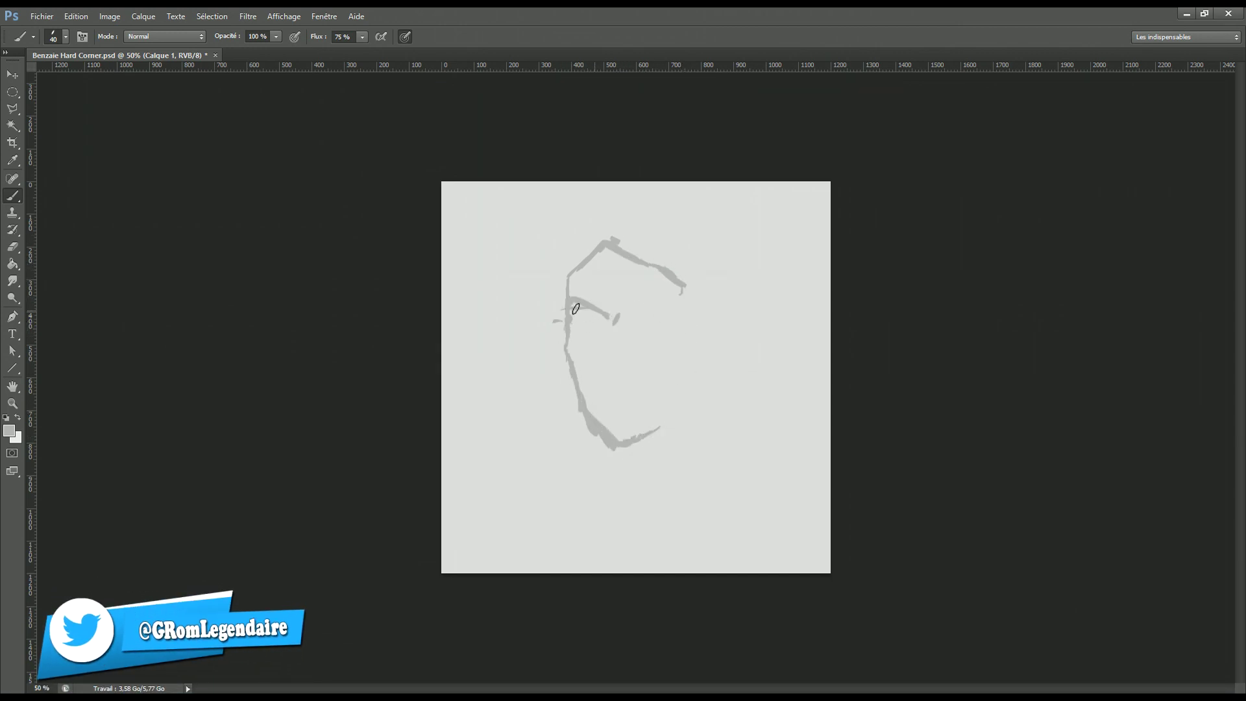
mouse_move(617, 317)
mouse_down()
mouse_move(596, 337)
mouse_move(553, 320)
mouse_up()
key(e)
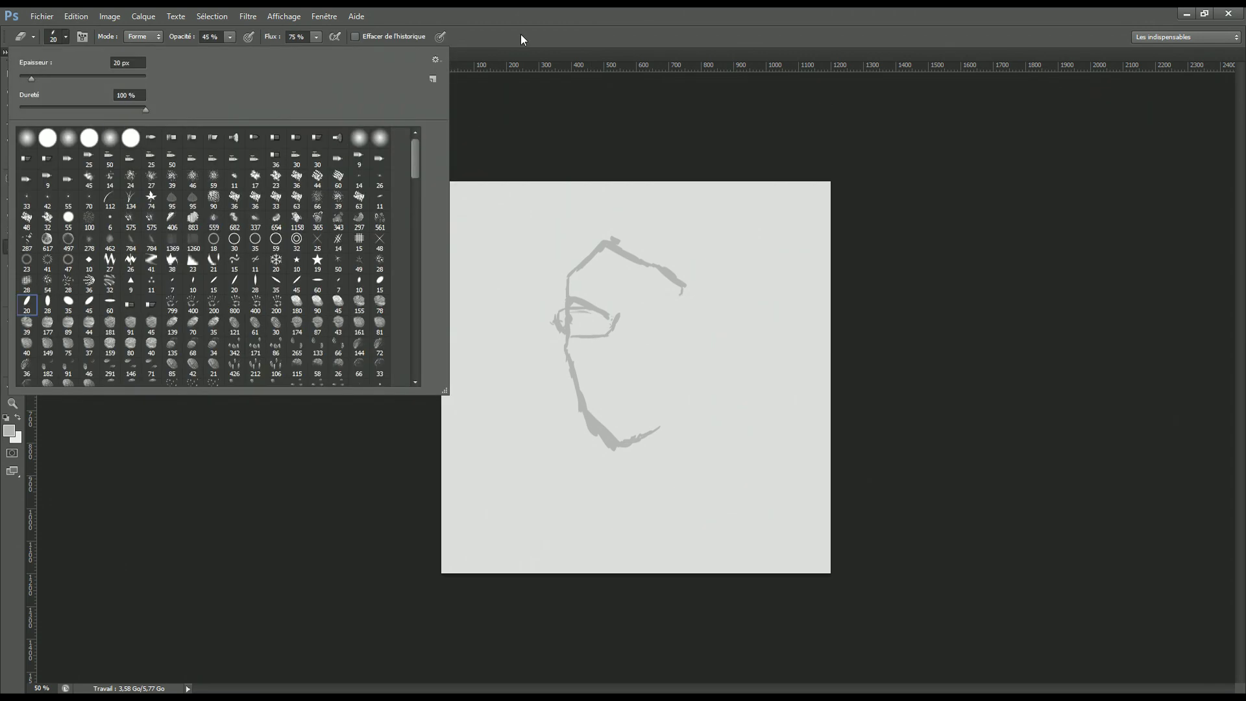
key(b)
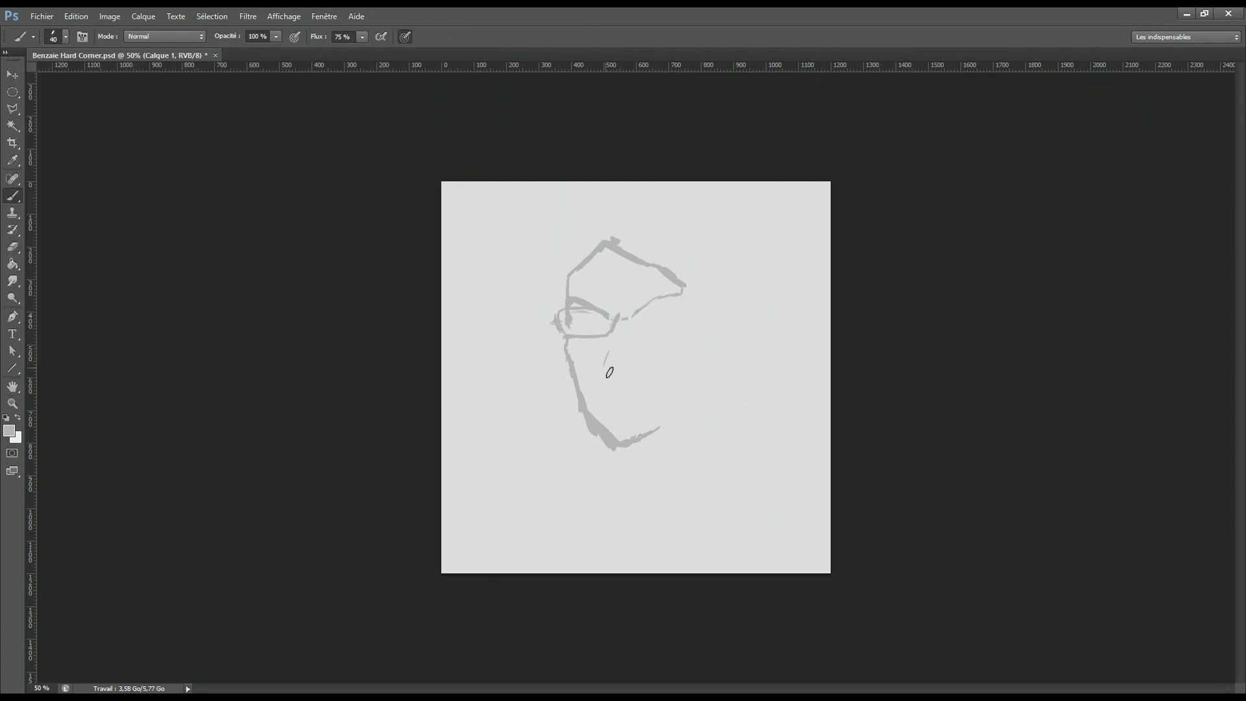
mouse_move(599, 399)
mouse_down()
mouse_move(592, 407)
mouse_move(654, 398)
mouse_move(610, 403)
mouse_up()
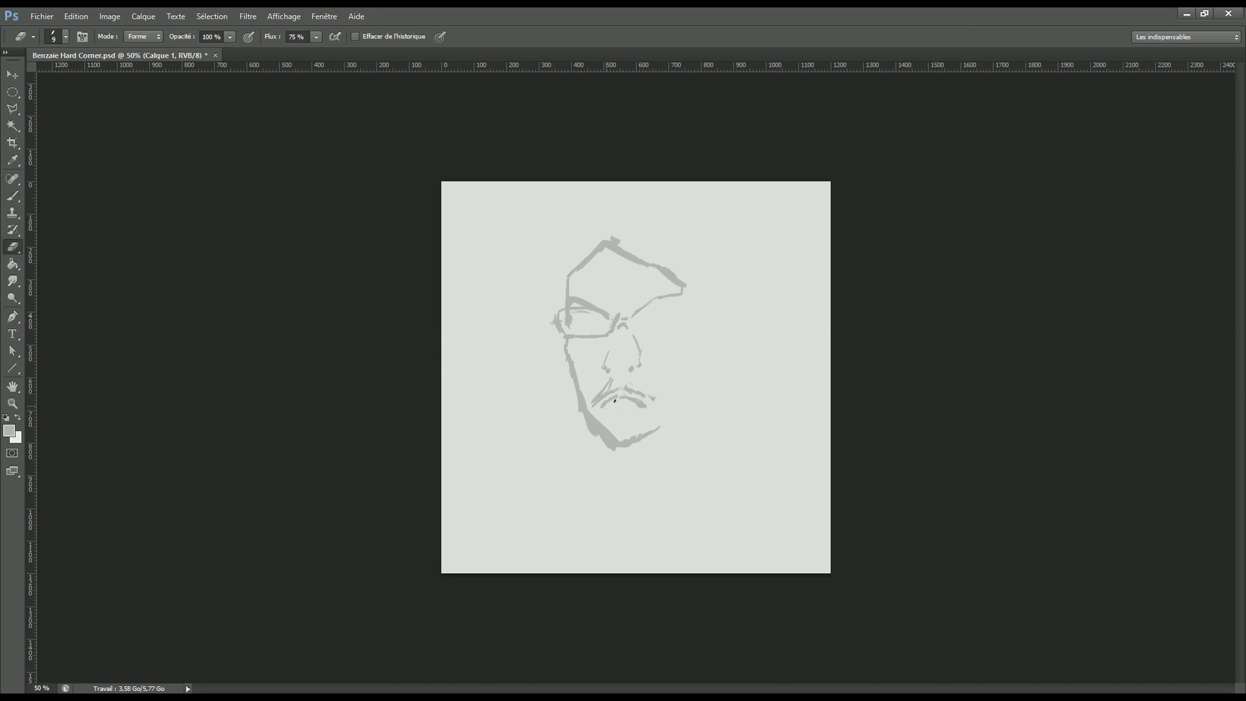
key(bracketleft)
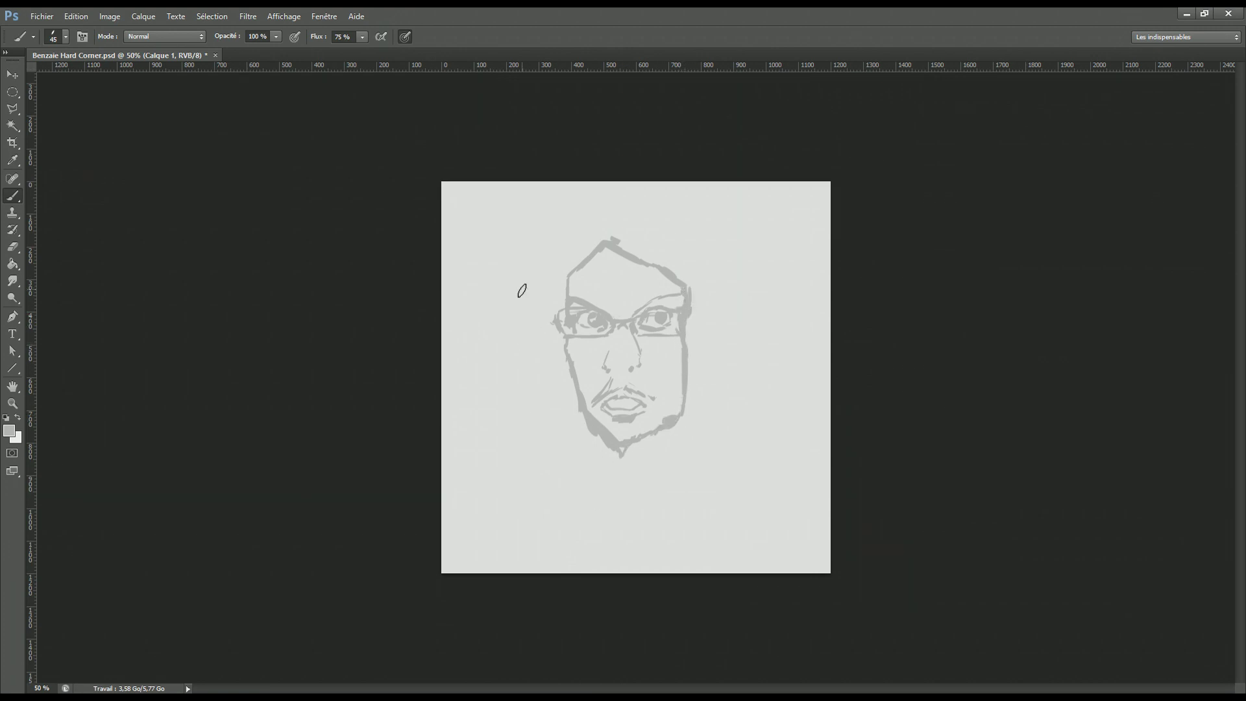
Step: Draw the long hair around the head, then the neck, collar and both shoulder lines
drag(522, 290, 525, 375)
mouse_move(549, 242)
mouse_down()
mouse_move(520, 506)
mouse_move(637, 187)
mouse_up()
mouse_move(740, 279)
mouse_down()
mouse_move(739, 415)
mouse_move(639, 185)
mouse_up()
drag(629, 486, 633, 522)
drag(622, 517, 585, 557)
drag(531, 454, 460, 484)
drag(742, 433, 808, 471)
drag(720, 463, 695, 472)
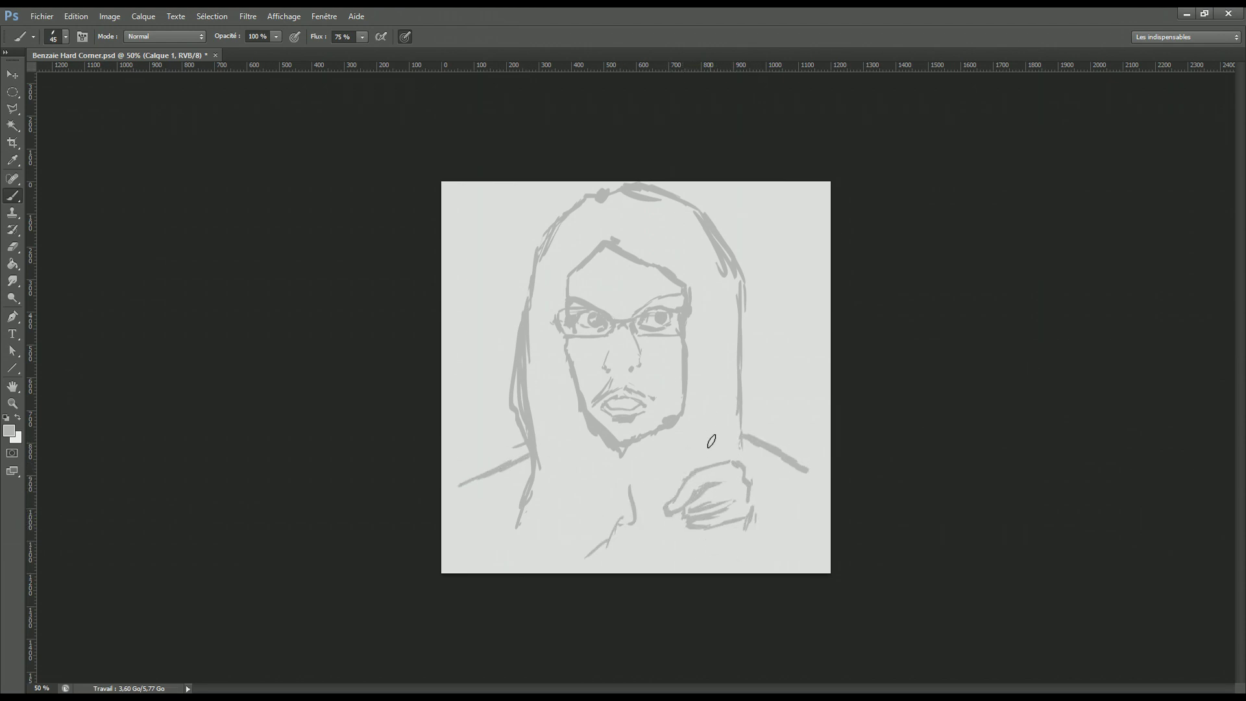
Step: Add arm and wrist lines, redraw the right jaw, darken hairline and forehead, and grey the second canvas
drag(756, 519, 787, 563)
drag(721, 542, 736, 570)
drag(690, 341, 672, 426)
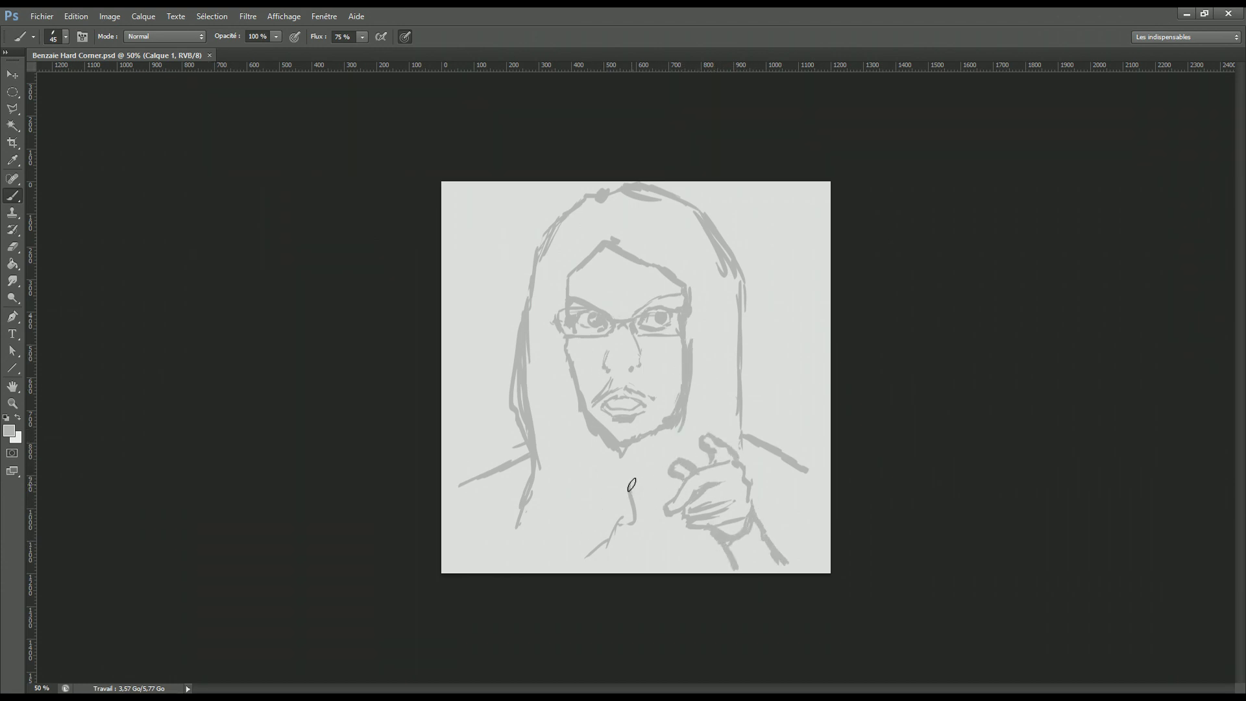
drag(590, 266, 565, 292)
key(bracketright)
key(bracketright)
key(bracketright)
drag(610, 242, 669, 301)
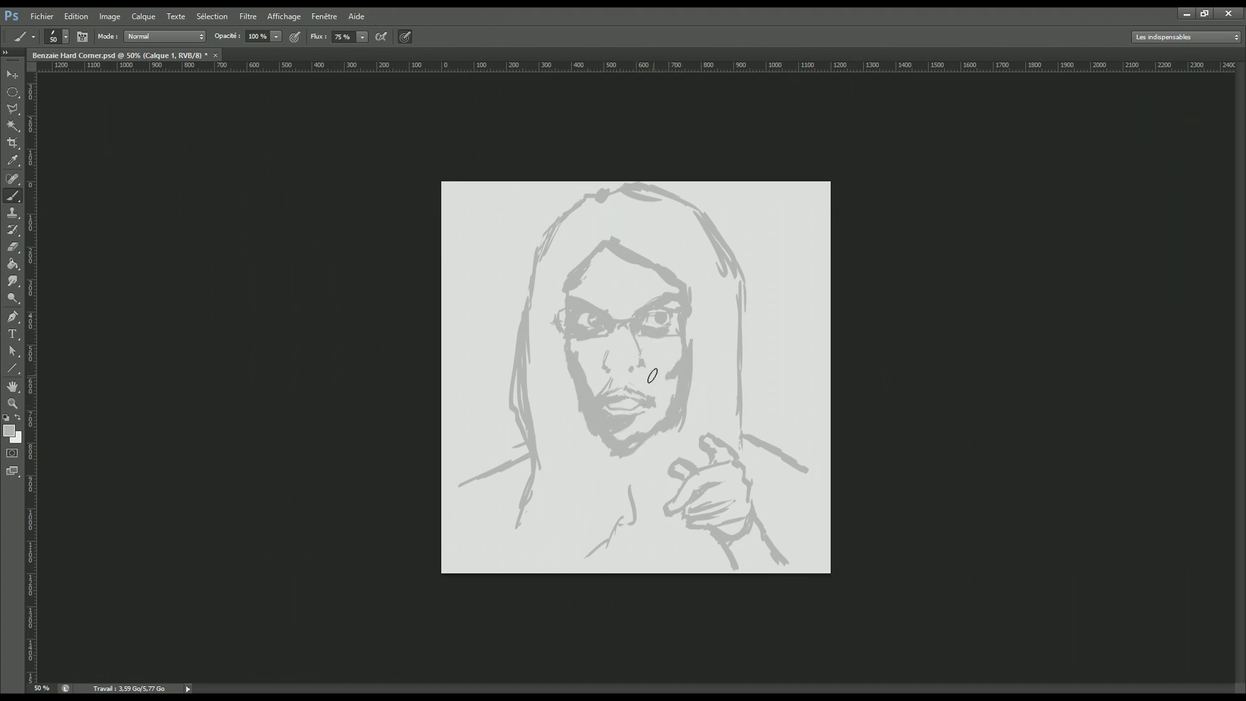
key(e)
key(b)
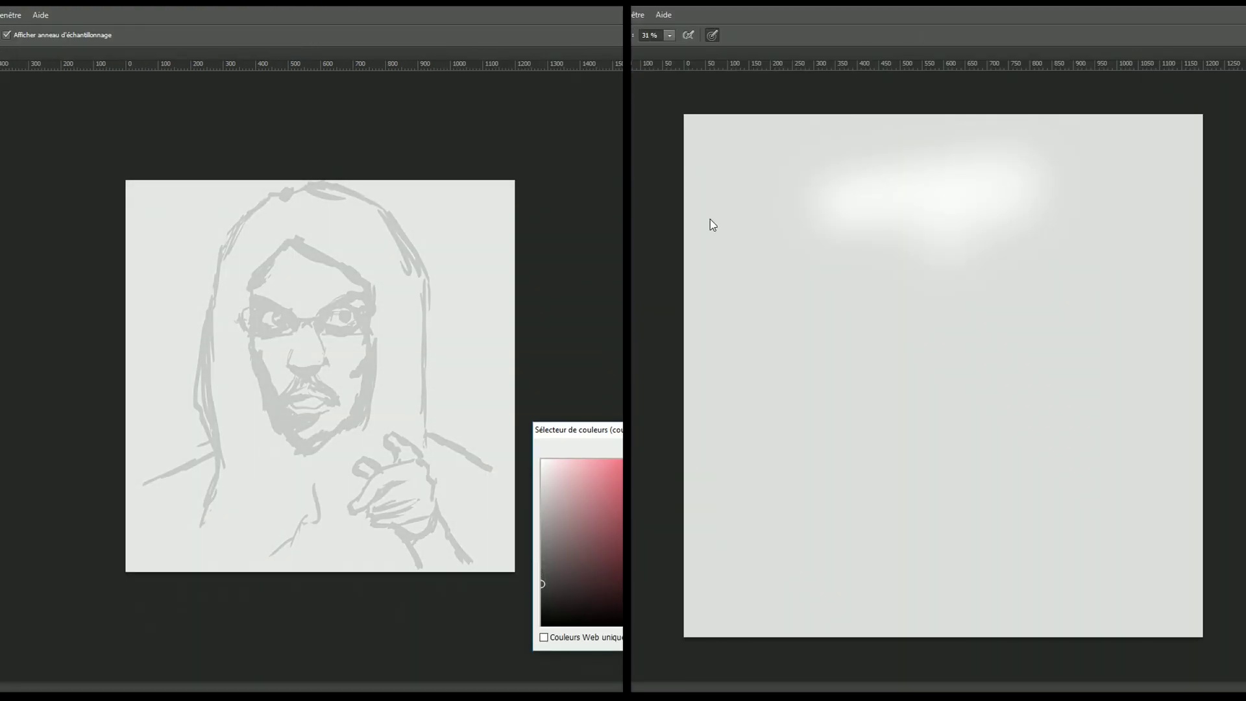
mouse_move(713, 224)
mouse_down()
mouse_move(1043, 208)
mouse_move(987, 251)
mouse_up()
Step: Paint a dark head outline, neck, collar, shoulders and spiky hair on the second canvas
mouse_move(867, 242)
mouse_down()
mouse_move(947, 214)
mouse_move(819, 264)
mouse_move(891, 184)
mouse_move(852, 412)
mouse_move(972, 454)
mouse_up()
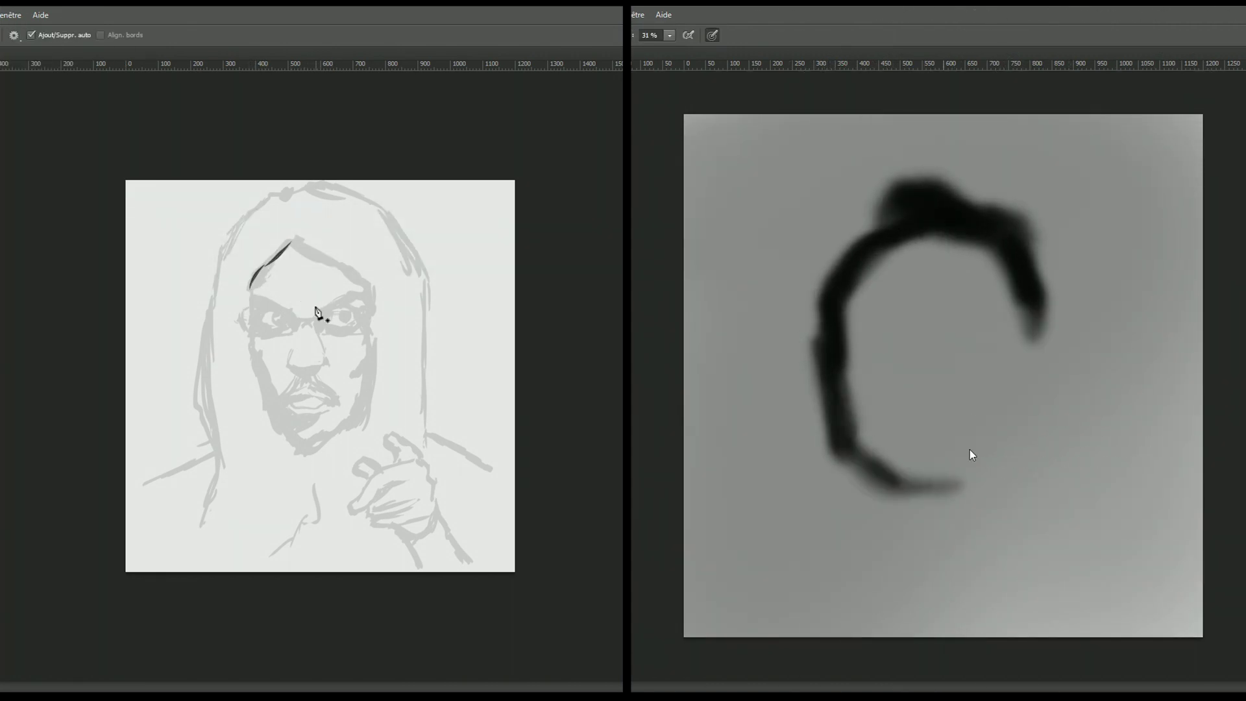
drag(1032, 337, 983, 454)
drag(1012, 493, 855, 564)
drag(844, 448, 736, 485)
drag(688, 539, 792, 571)
drag(1013, 500, 1103, 597)
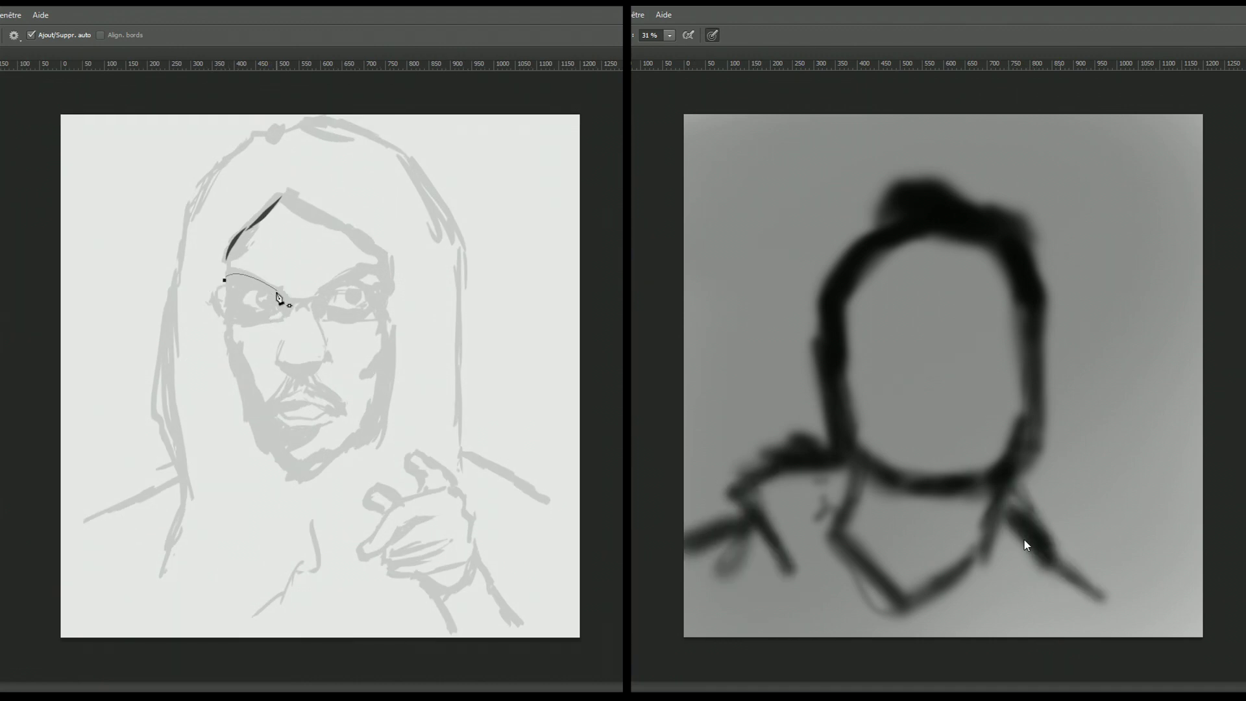
drag(1024, 544, 1156, 628)
drag(908, 159, 857, 221)
Step: Add a forehead highlight, dark nose, mustache, chin and beard strokes, and thicken the hair
mouse_move(867, 292)
mouse_down()
mouse_move(935, 247)
mouse_move(993, 260)
mouse_up()
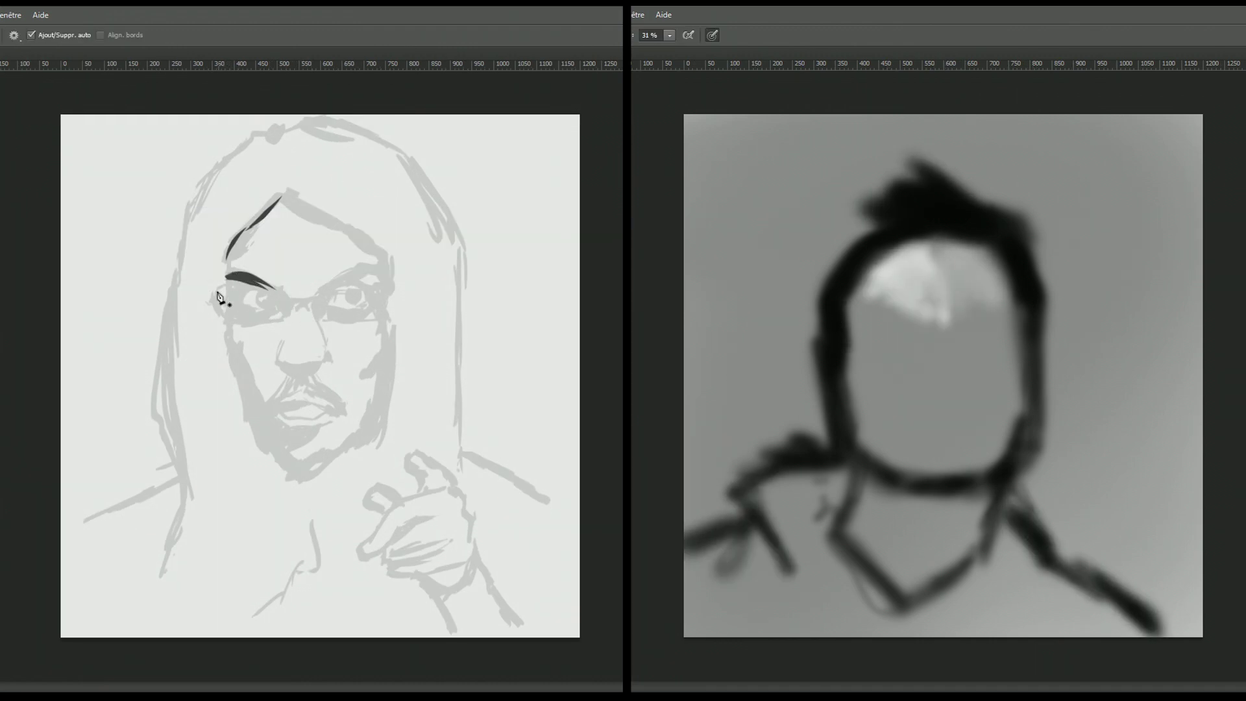
mouse_move(954, 367)
mouse_down()
mouse_move(892, 415)
mouse_move(973, 415)
mouse_up()
mouse_move(941, 484)
mouse_down()
mouse_move(876, 449)
mouse_move(993, 464)
mouse_up()
drag(876, 483, 987, 513)
drag(844, 244, 890, 211)
Step: Outline the left lens and the glasses with a temple arm, lightening the cheek area beside the face
click(809, 390)
drag(1046, 405, 1033, 462)
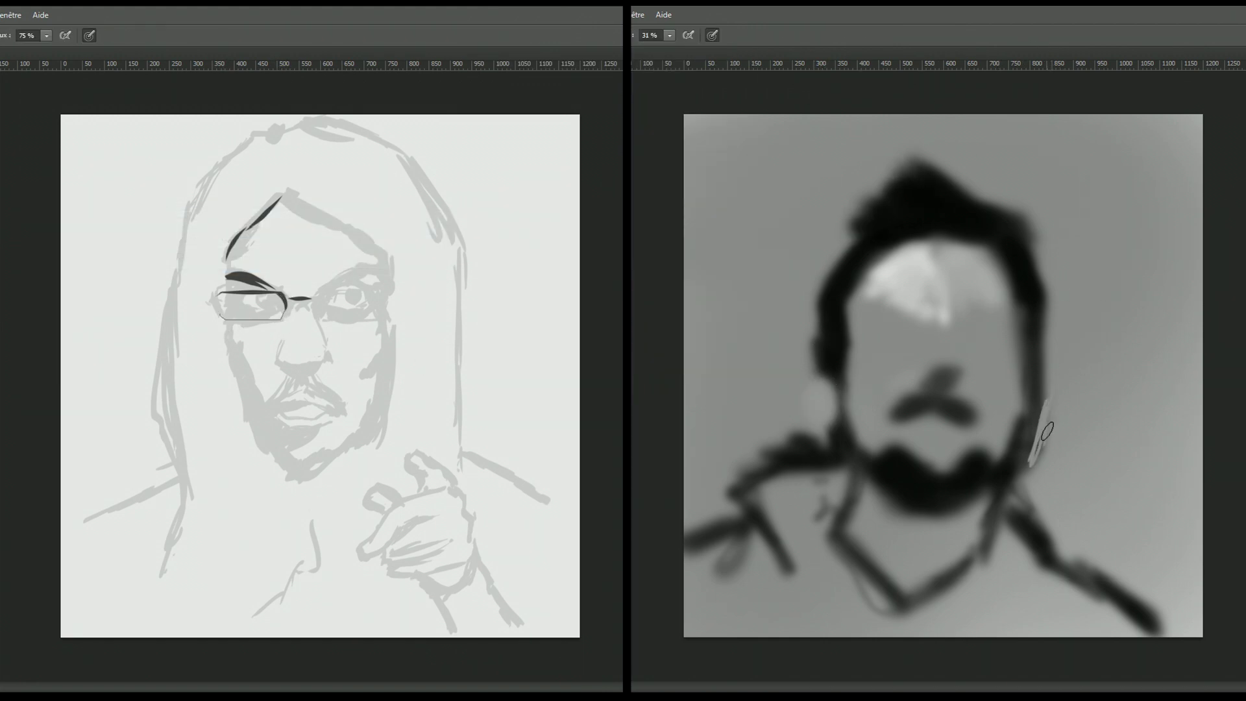
drag(1044, 328, 1041, 379)
drag(935, 338, 951, 330)
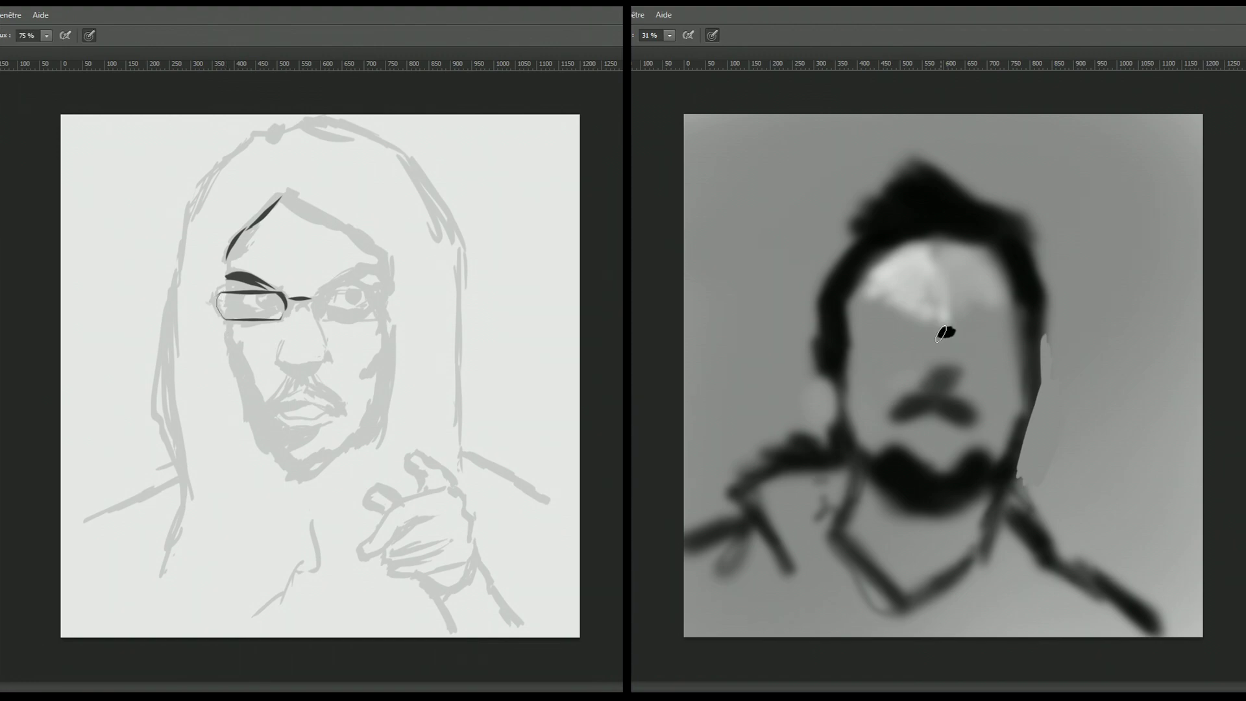
mouse_move(871, 324)
mouse_down()
mouse_move(941, 324)
mouse_move(928, 357)
mouse_move(1016, 326)
mouse_move(967, 357)
mouse_up()
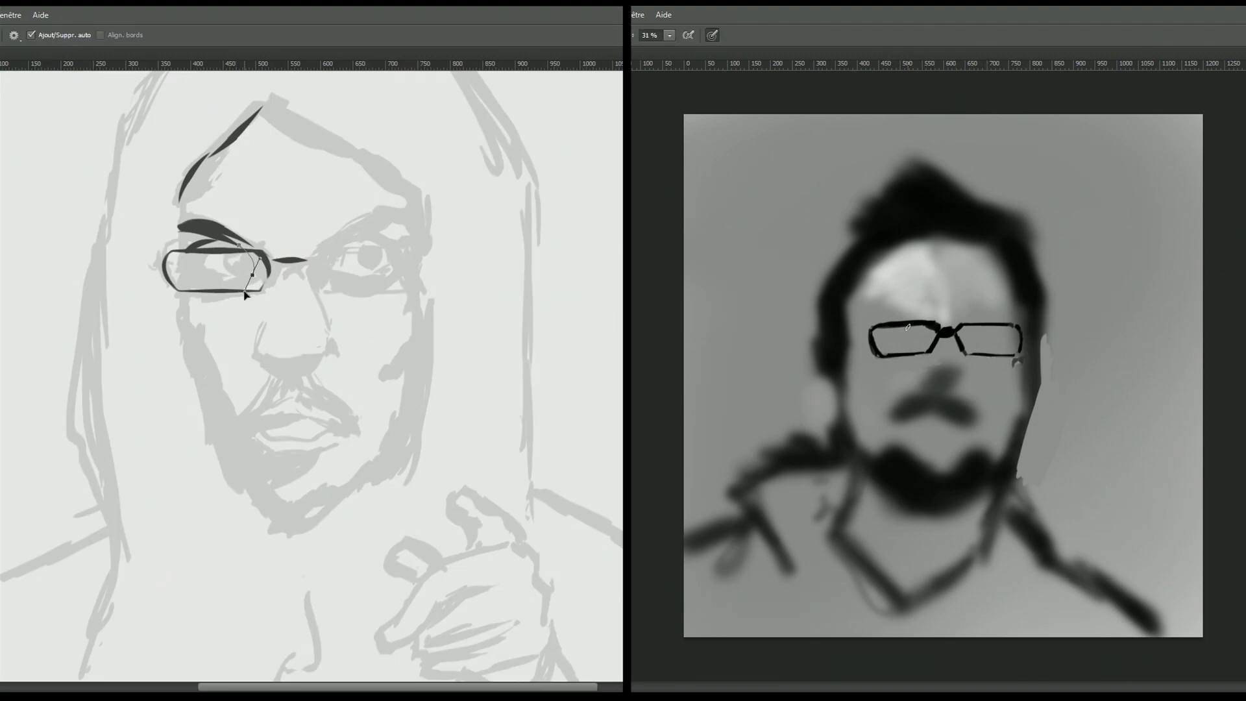
drag(847, 349, 928, 316)
Step: Paint a black pupil in the left eye and an eyebrow stroke above the right lens
drag(231, 260, 250, 266)
key(v)
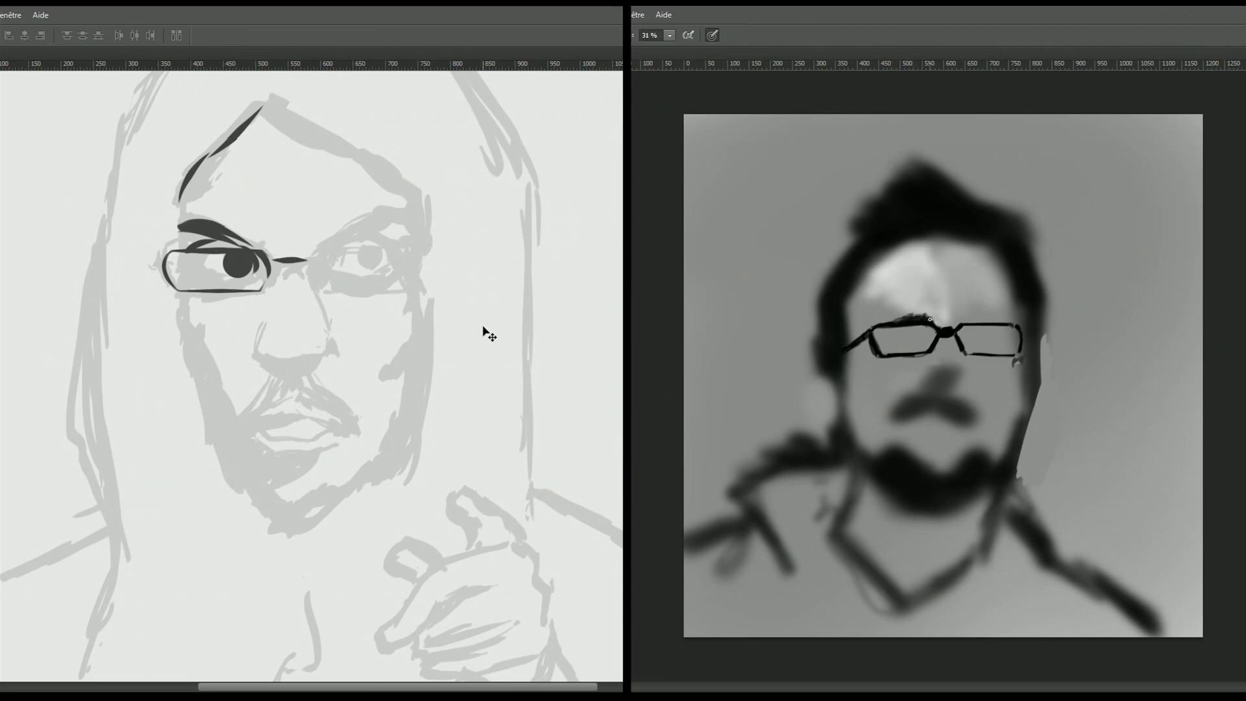
mouse_move(962, 319)
mouse_down()
mouse_move(988, 321)
mouse_move(937, 324)
mouse_move(865, 303)
mouse_up()
key(b)
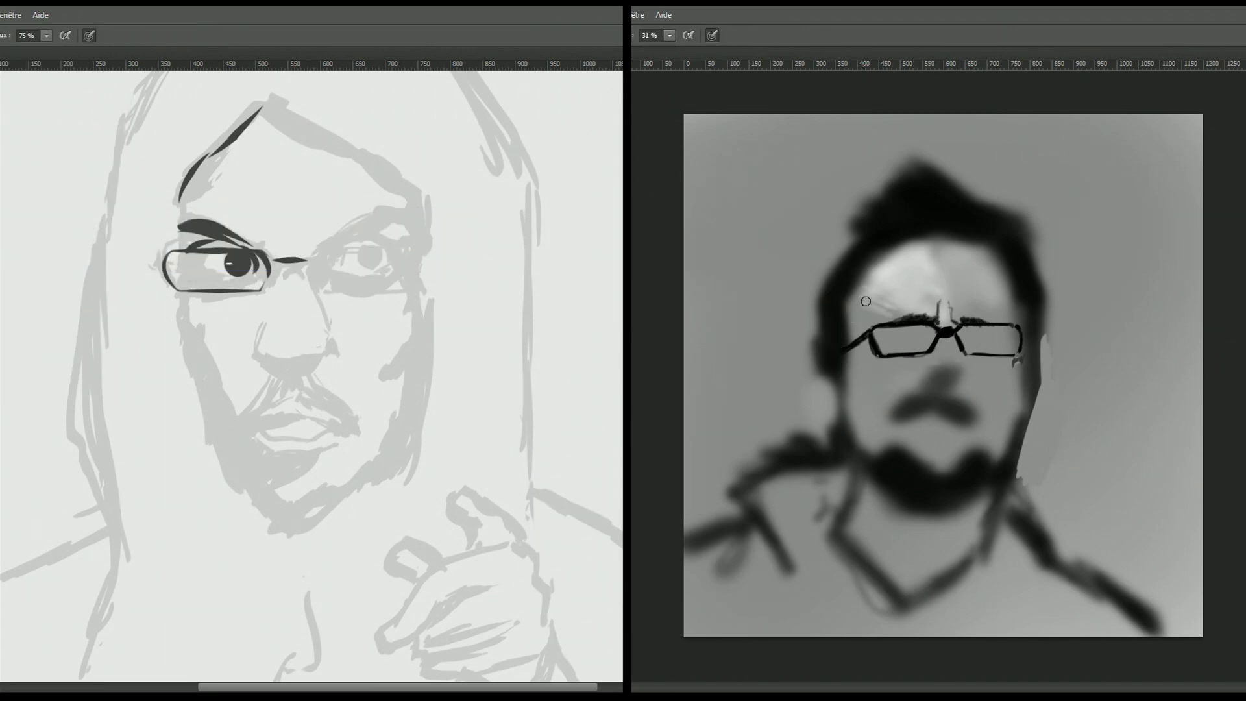
key(p)
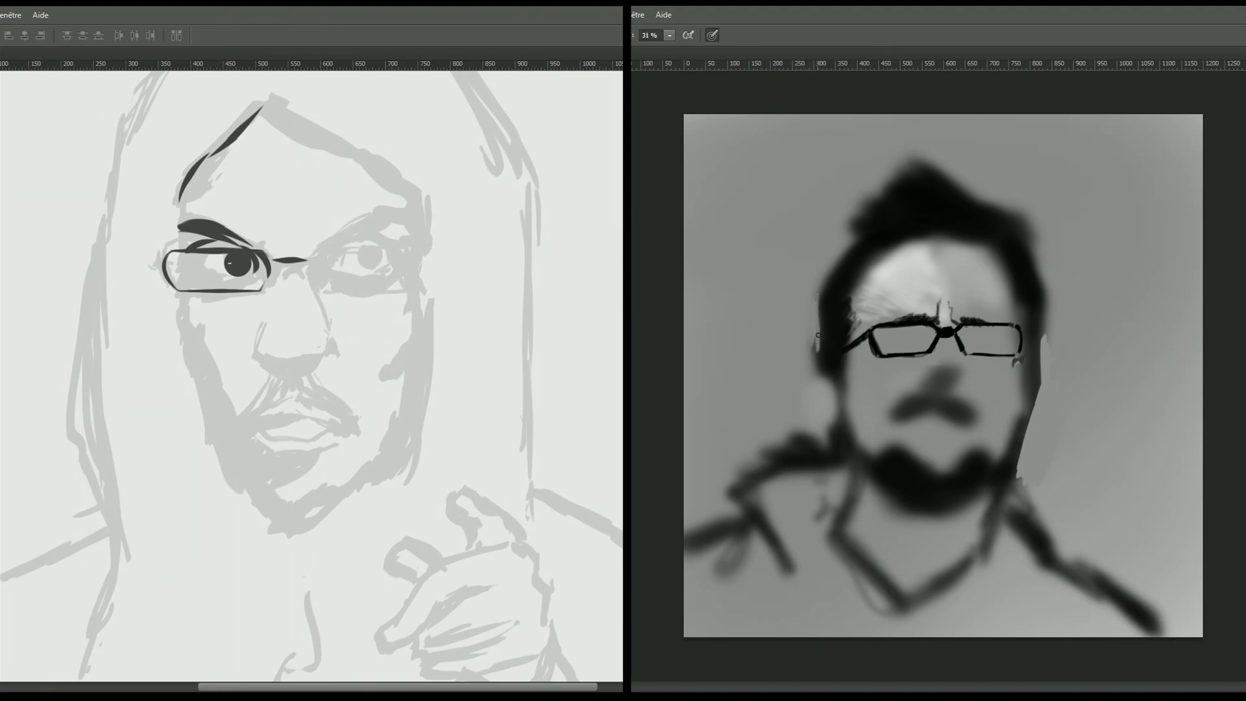
key(ctrl+minus)
key(ctrl+minus)
key(ctrl+minus)
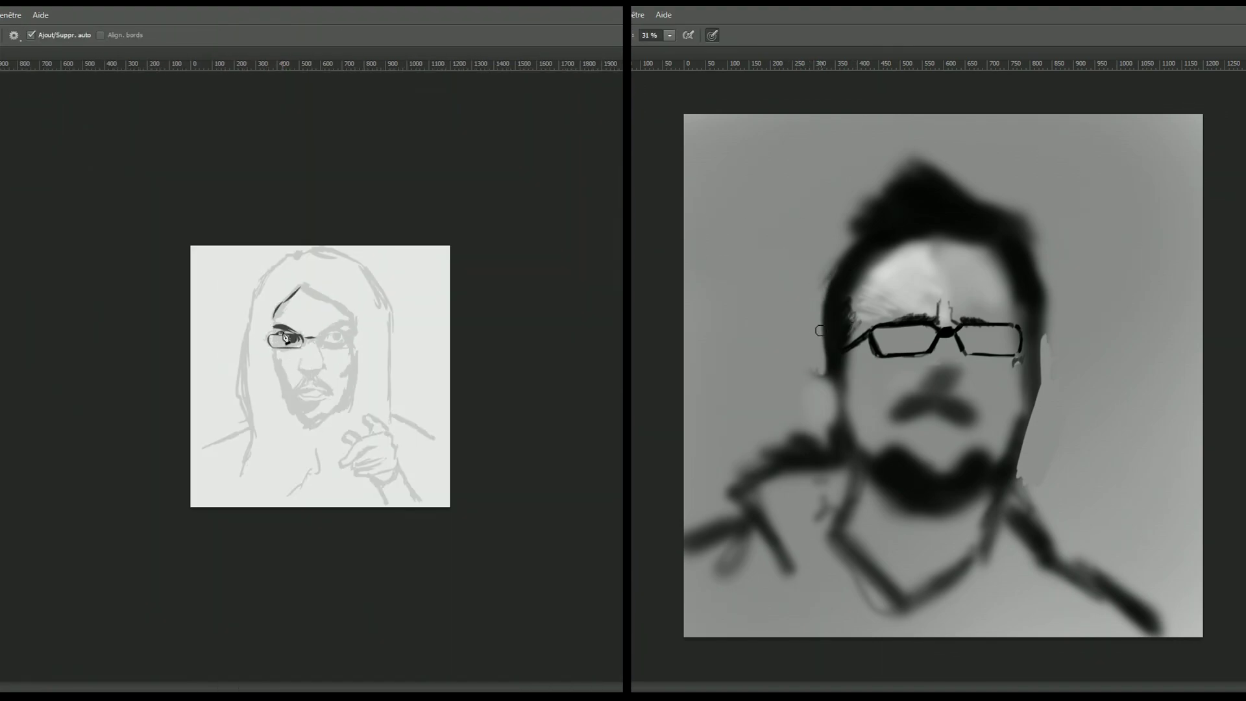
Step: Trace the glasses bridge with a pen path and stroke it in dark ink
key(b)
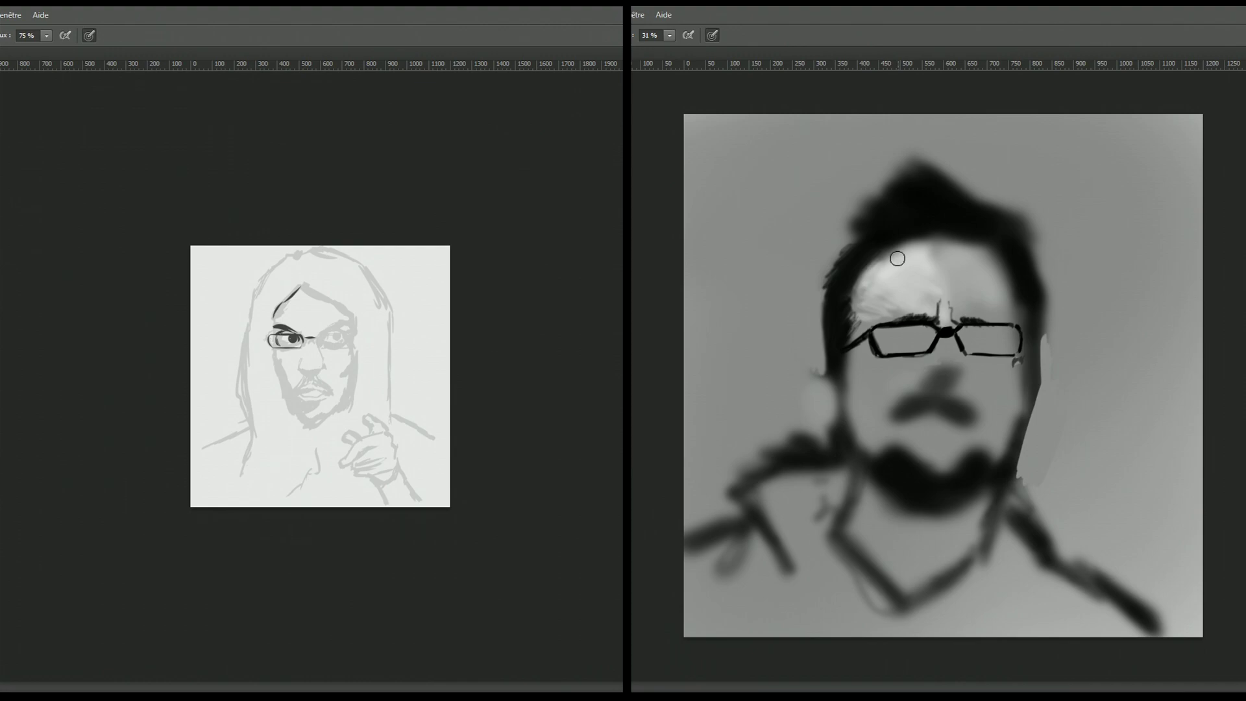
key(ctrl+plus)
key(p)
click(294, 330)
click(305, 321)
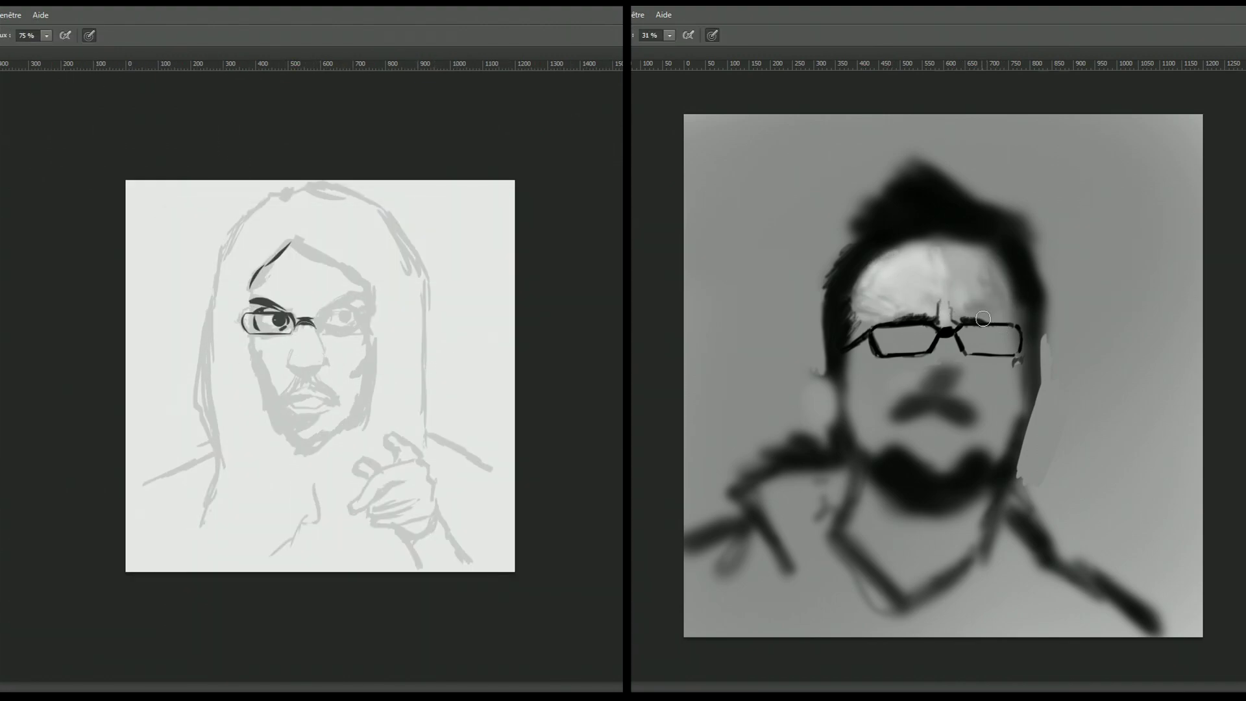
key(ctrl+plus)
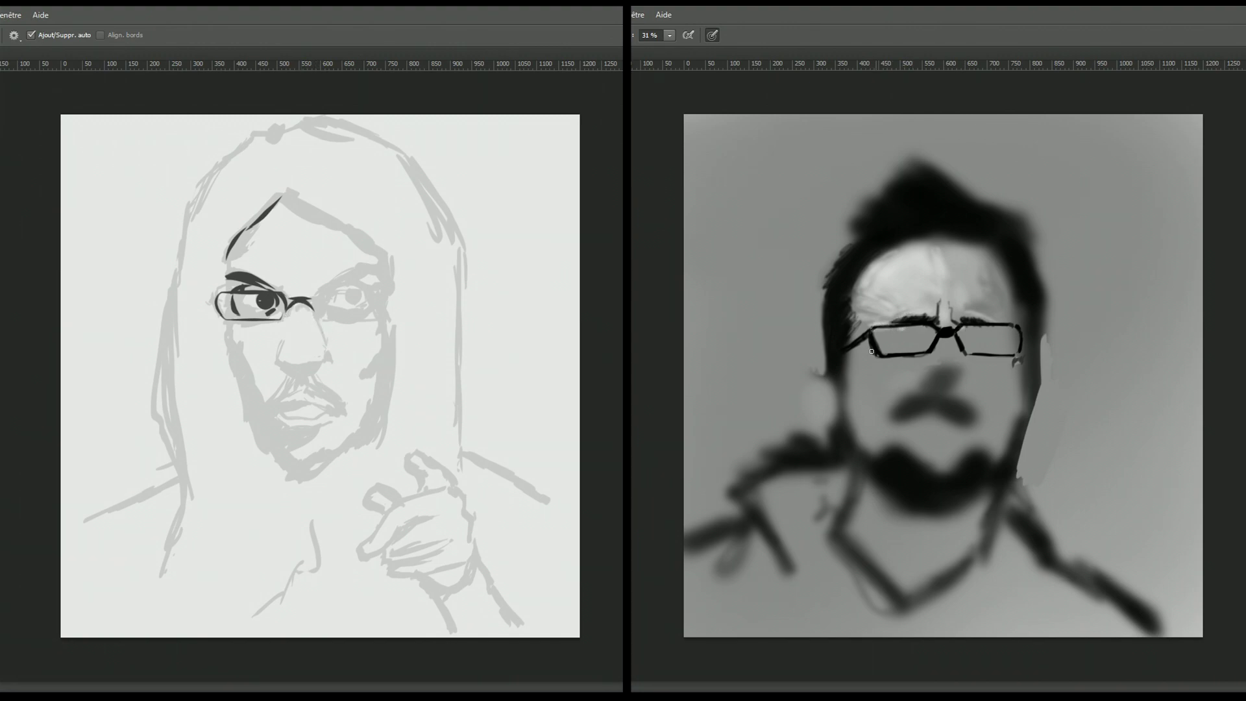
right_click(324, 325)
key(Return)
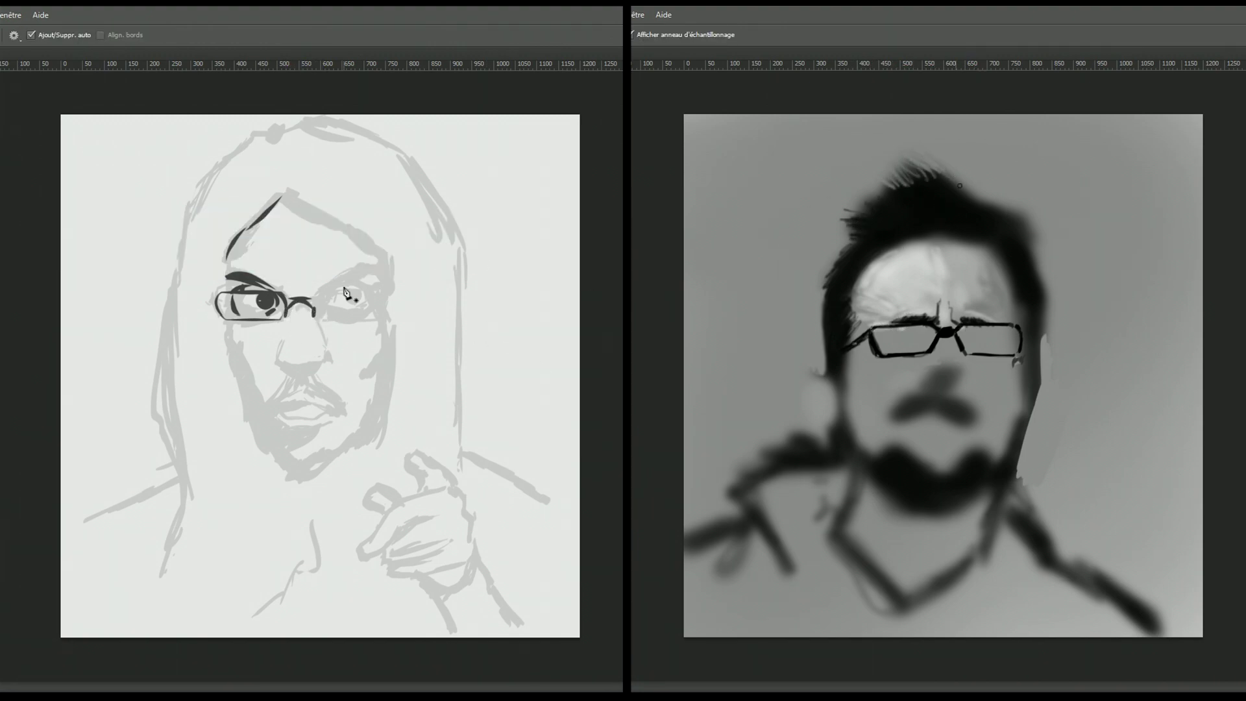
Step: Ink the right lens edge and bottom by stroking pen paths with the brush
click(385, 293)
key(b)
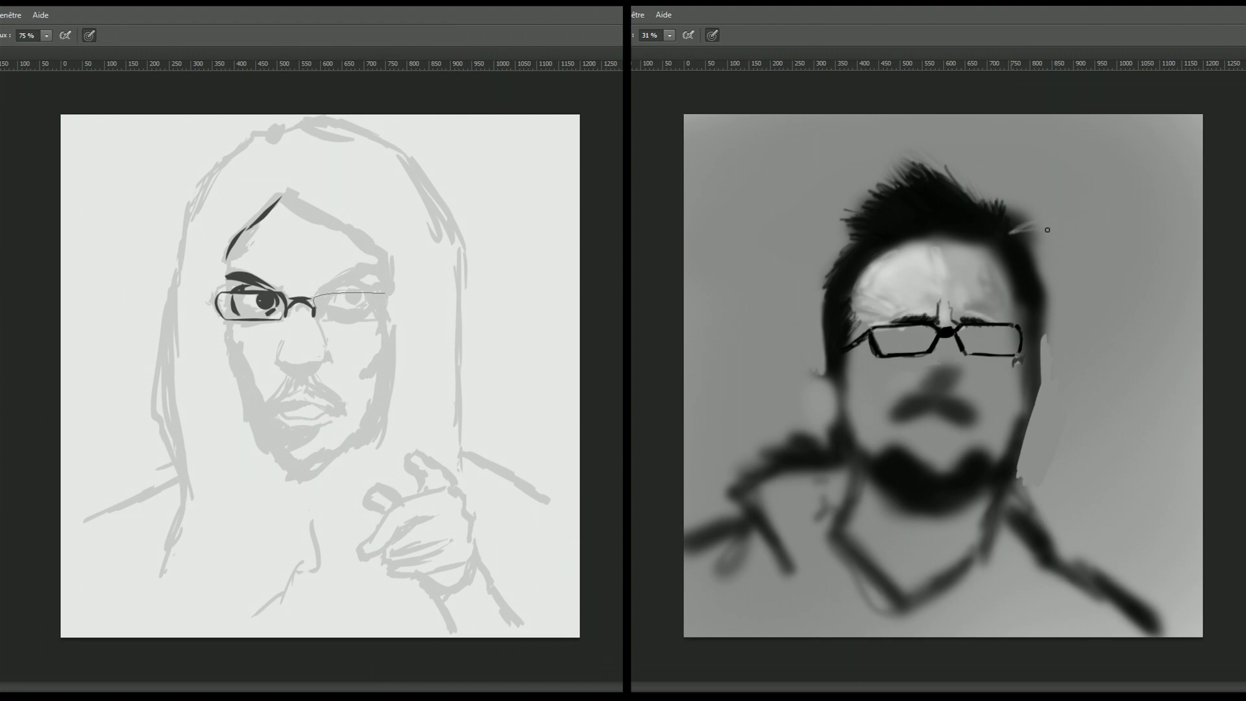
key(p)
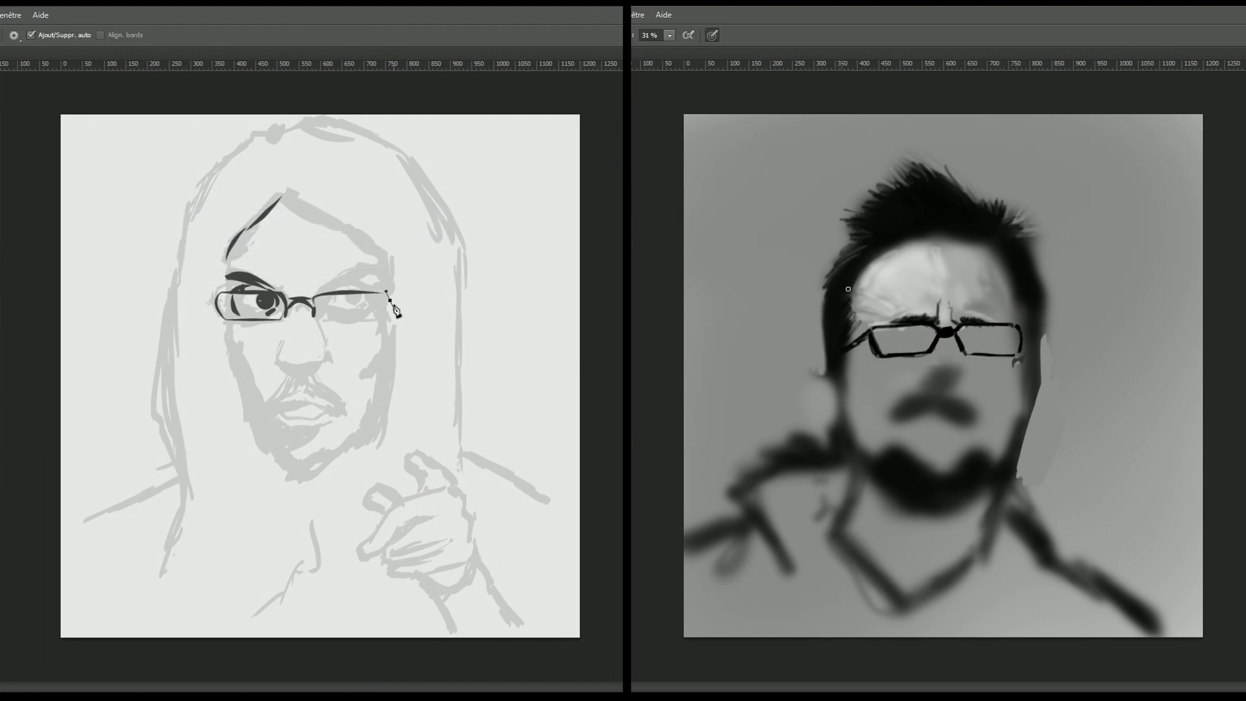
key(b)
key(Return)
key(p)
key(b)
key(Return)
right_click(162, 213)
key(Escape)
key(p)
Step: Trace the right eyebrow with a curved pen path and stroke it dark
click(323, 288)
drag(368, 266, 391, 270)
key(b)
key(Return)
key(p)
Step: Ink the hairline peak down to the right lens, then trace and discard an extra right-lens curve
click(283, 194)
drag(349, 226, 353, 231)
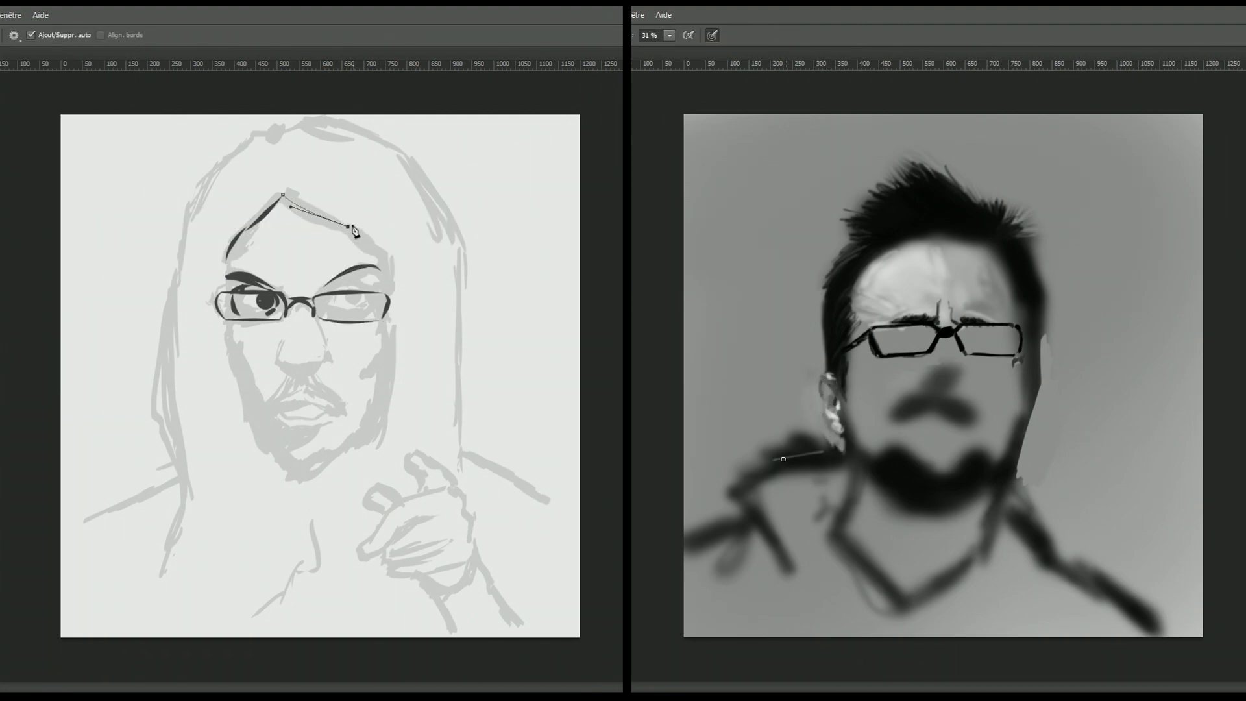
click(385, 284)
key(b)
key(Return)
key(p)
click(331, 303)
drag(338, 285, 346, 284)
key(b)
key(Return)
Step: Sample a dark colour and paint the right pupil inside the lens
alt+click(883, 344)
key(p)
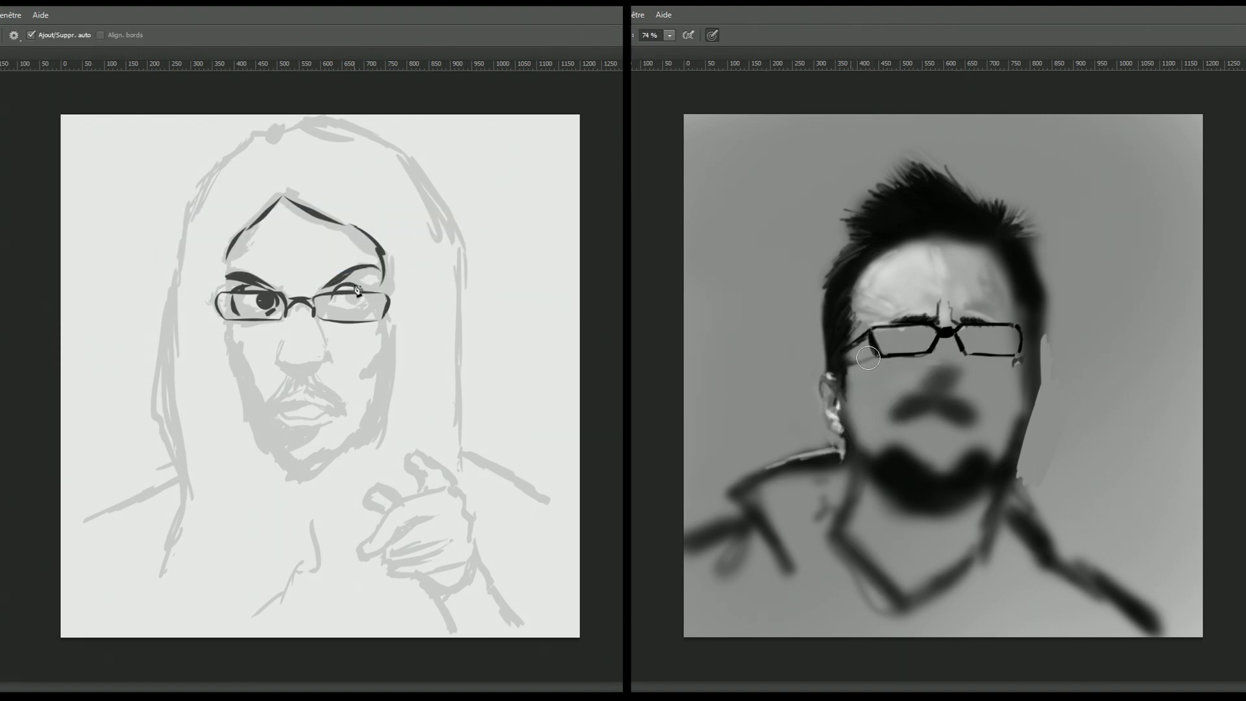
key(b)
key(Return)
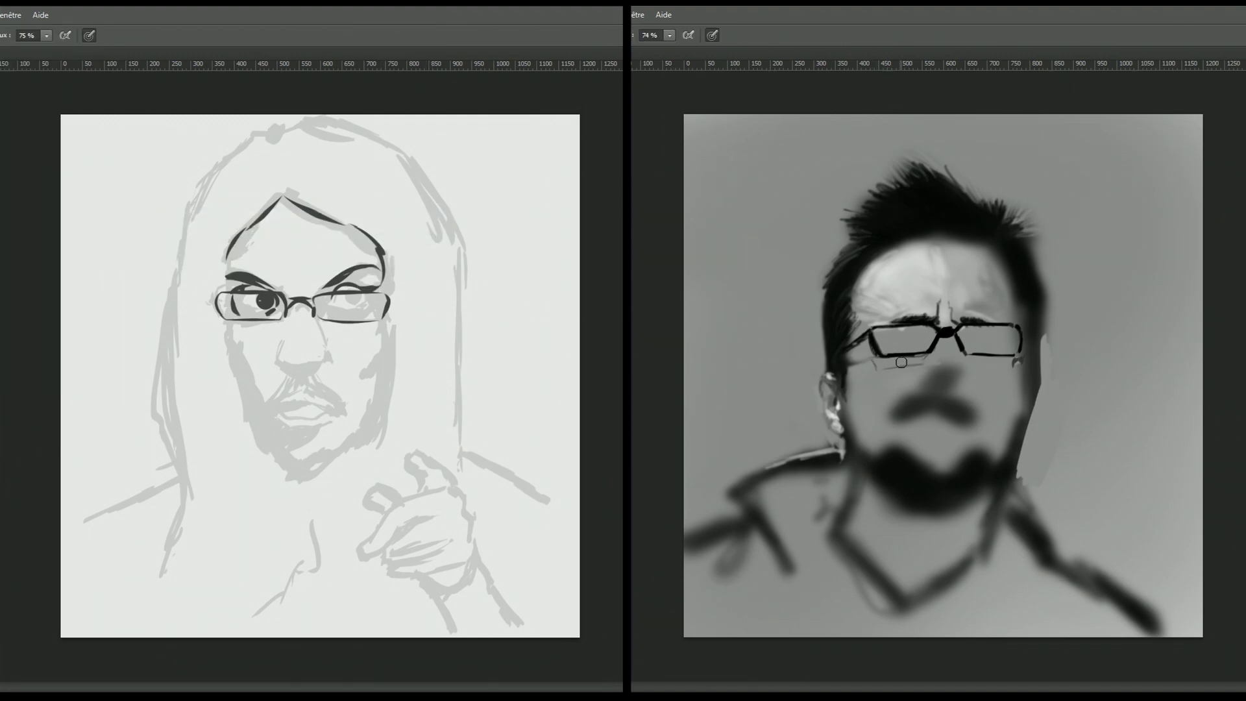
click(354, 298)
key(v)
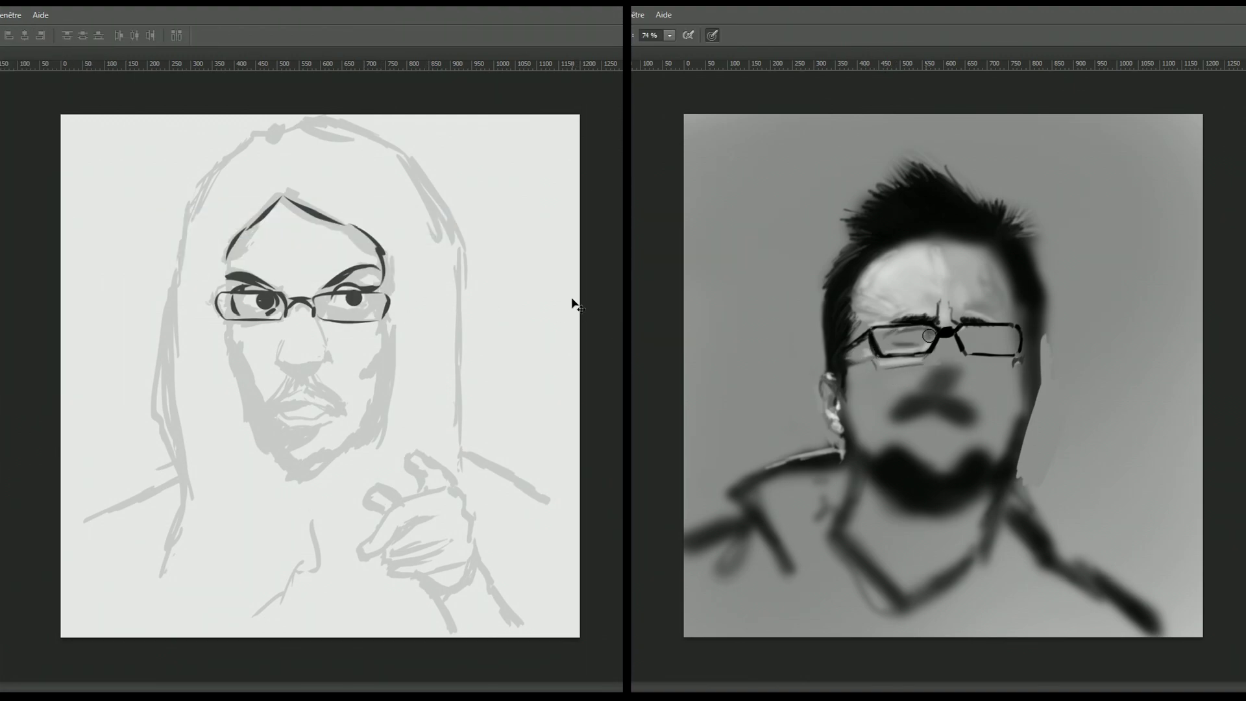
key(b)
key(ctrl+plus)
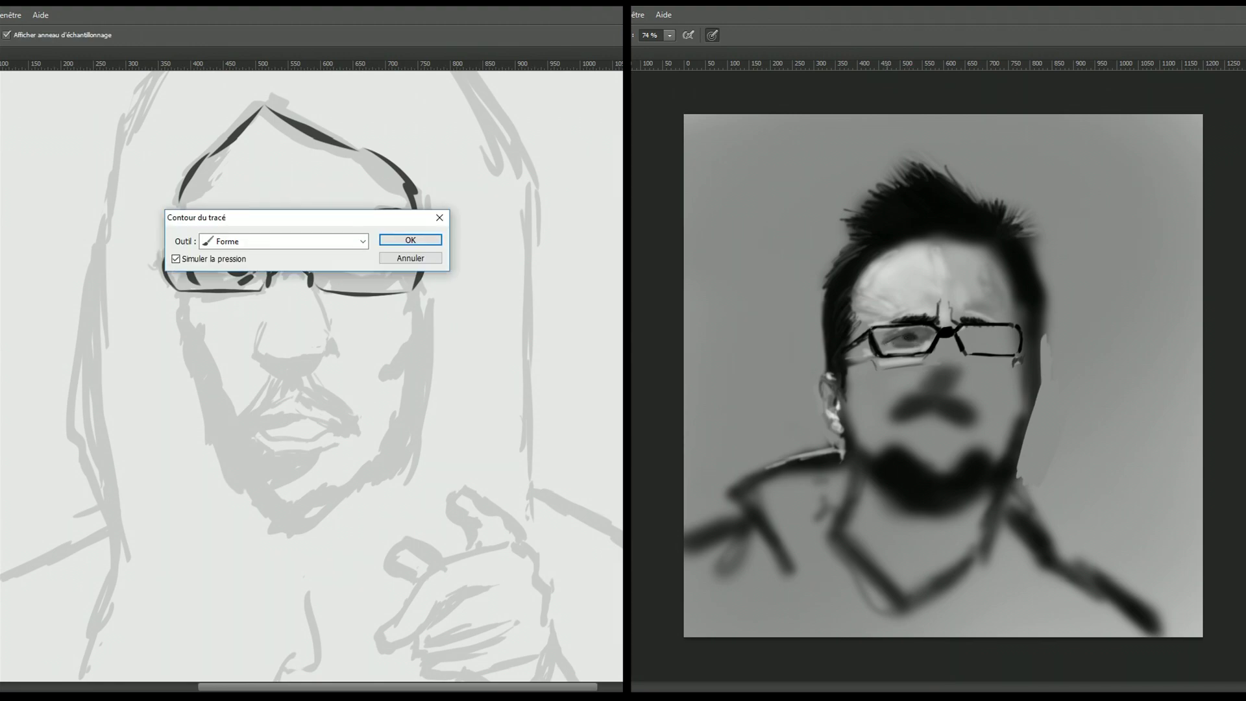
Step: Stroke the left lens pen path in dark ink with the brush
key(p)
key(ctrl+0)
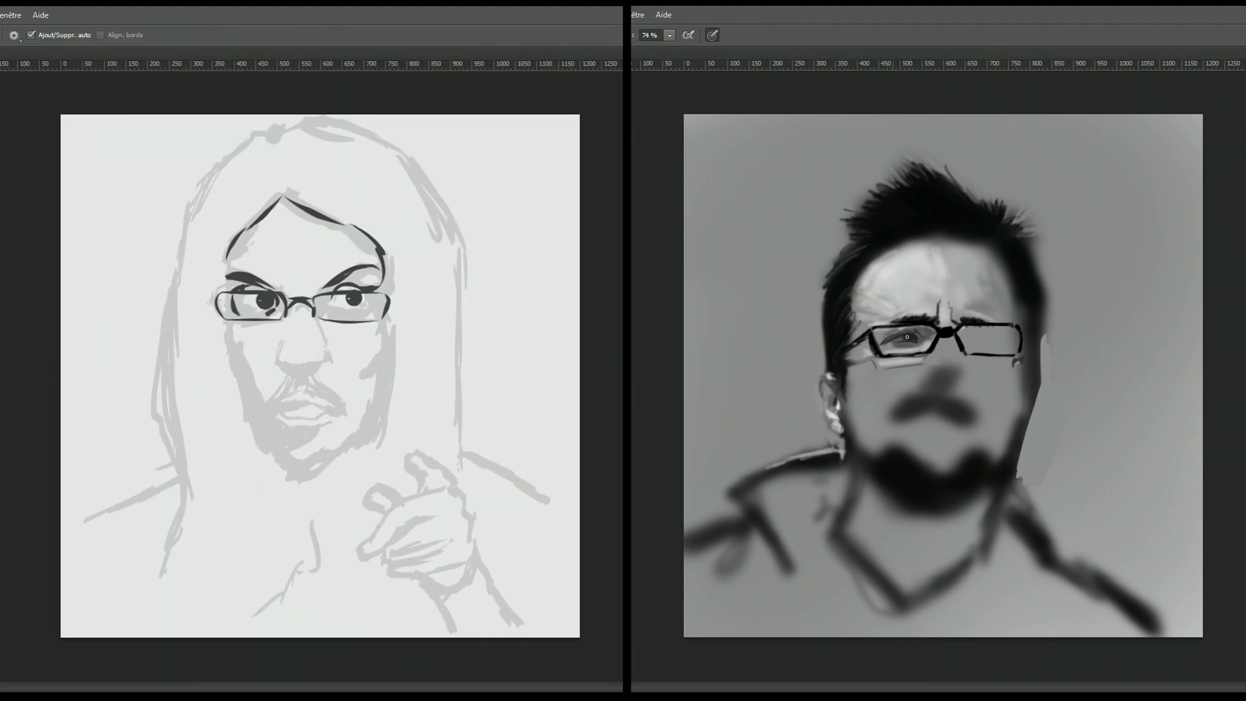
key(b)
scroll(917, 338, up, 2)
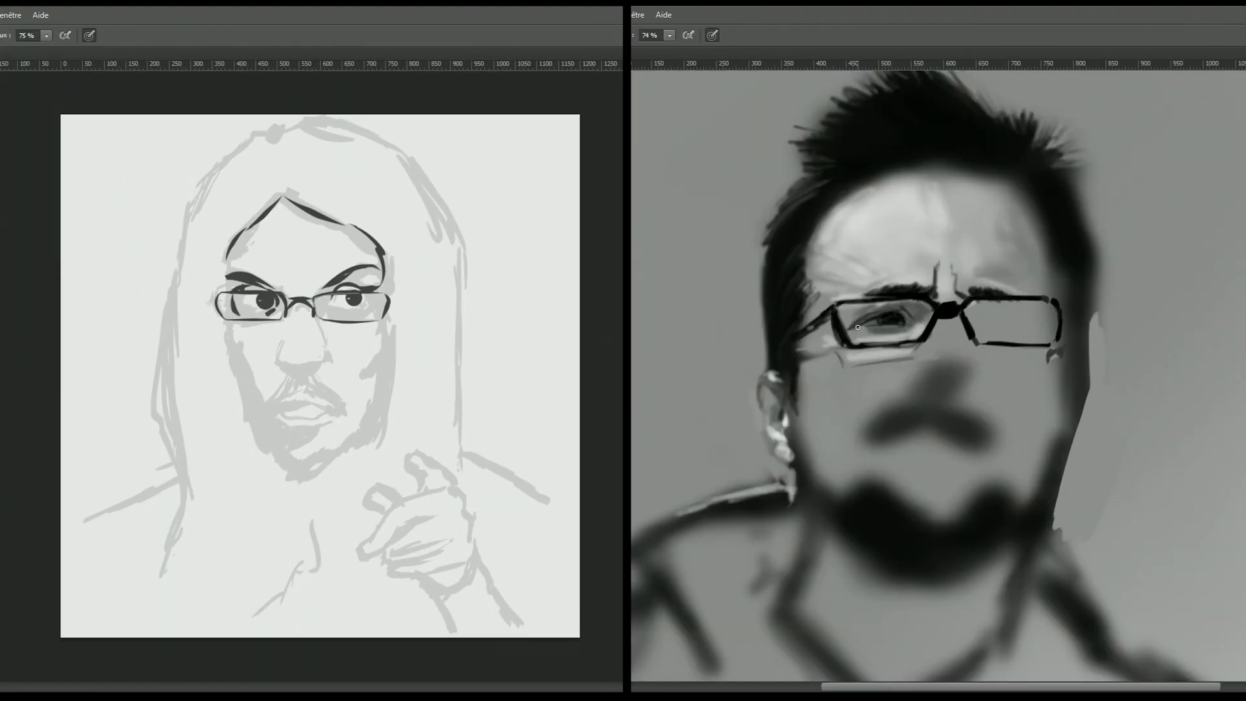
key(p)
right_click(280, 331)
key(Return)
Step: Adjust the path curve near the lens and continue inking it
key(b)
key(p)
drag(384, 336, 381, 319)
key(b)
key(p)
key(b)
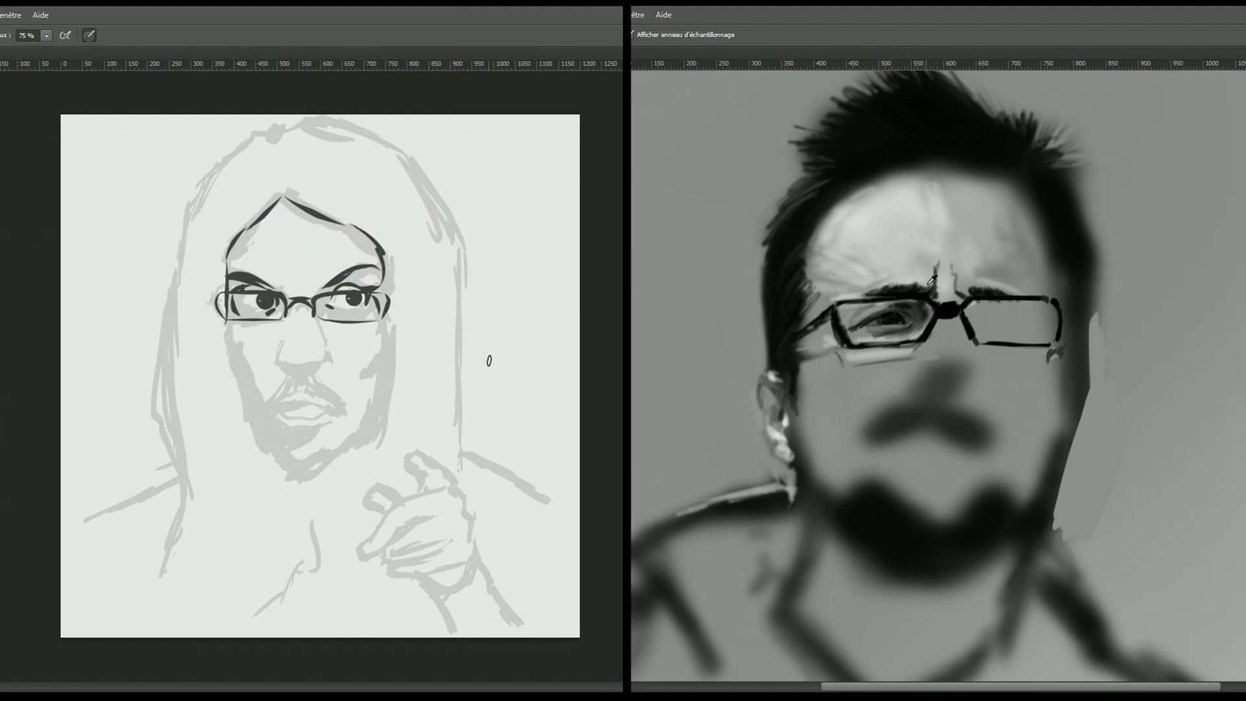
Step: Stroke the left-lens path dark, ink the left jaw line and dot the nostrils
key(p)
ctrl+click(223, 329)
key(b)
key(Return)
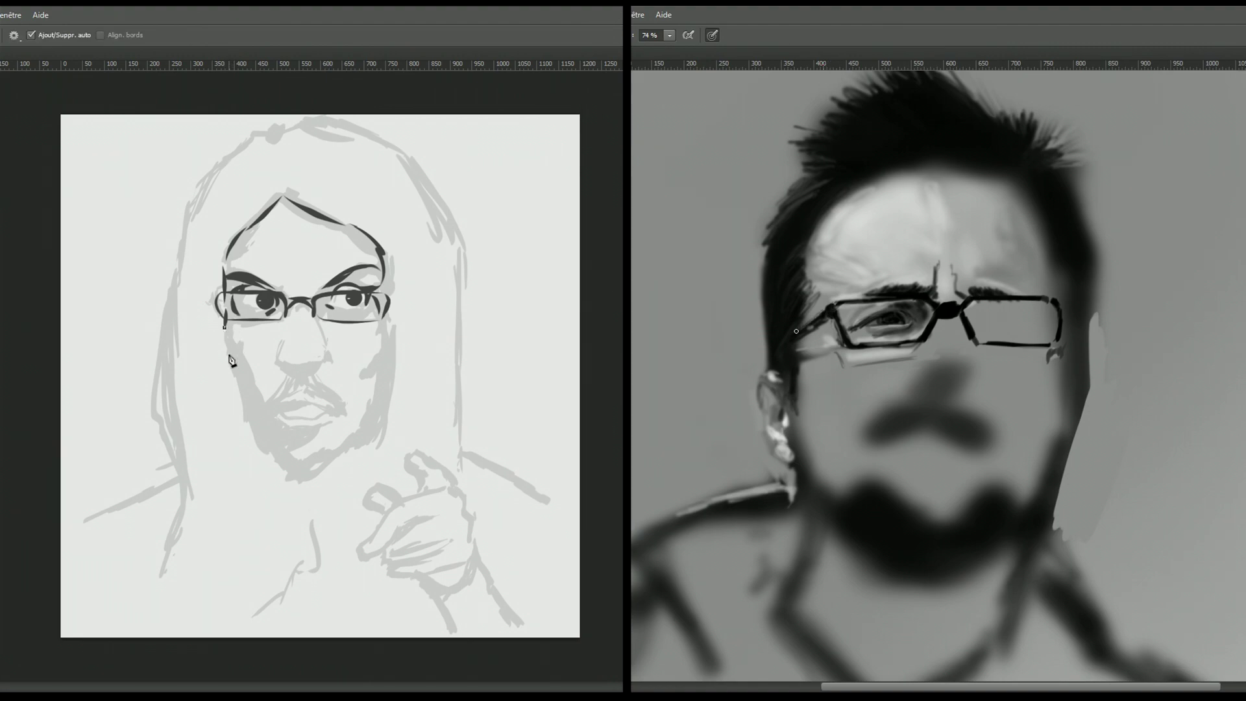
drag(229, 351, 247, 422)
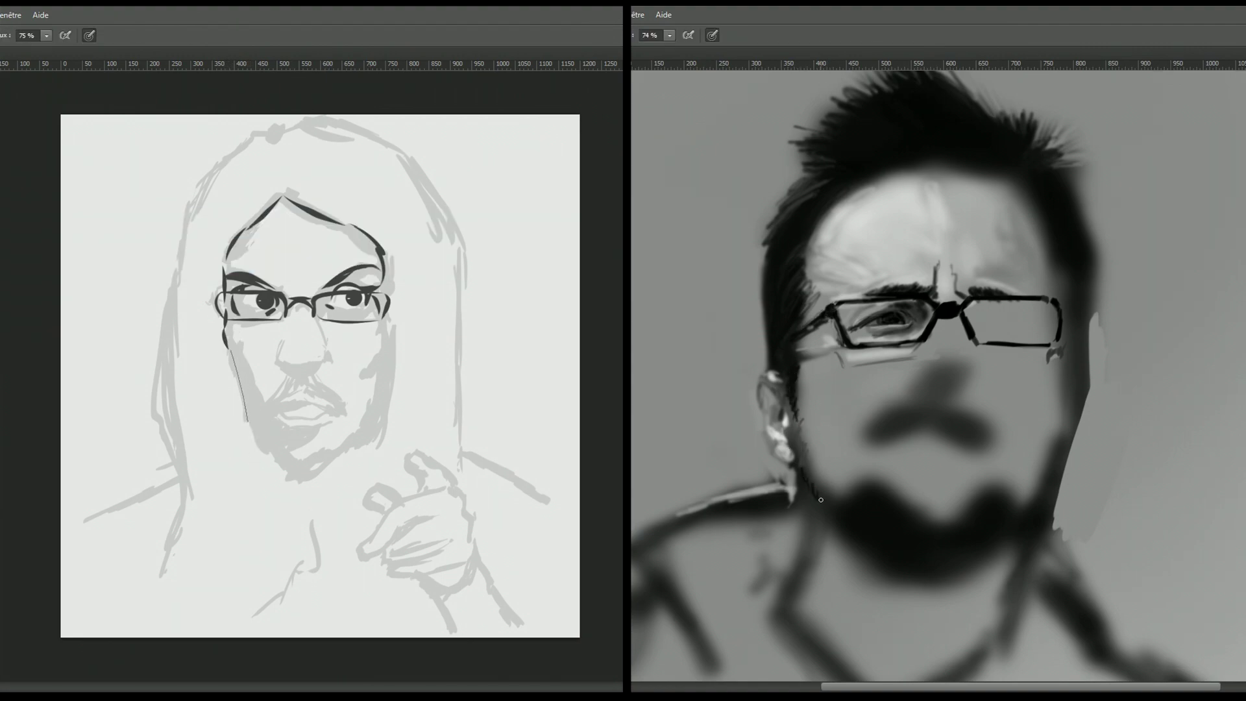
click(284, 367)
key(v)
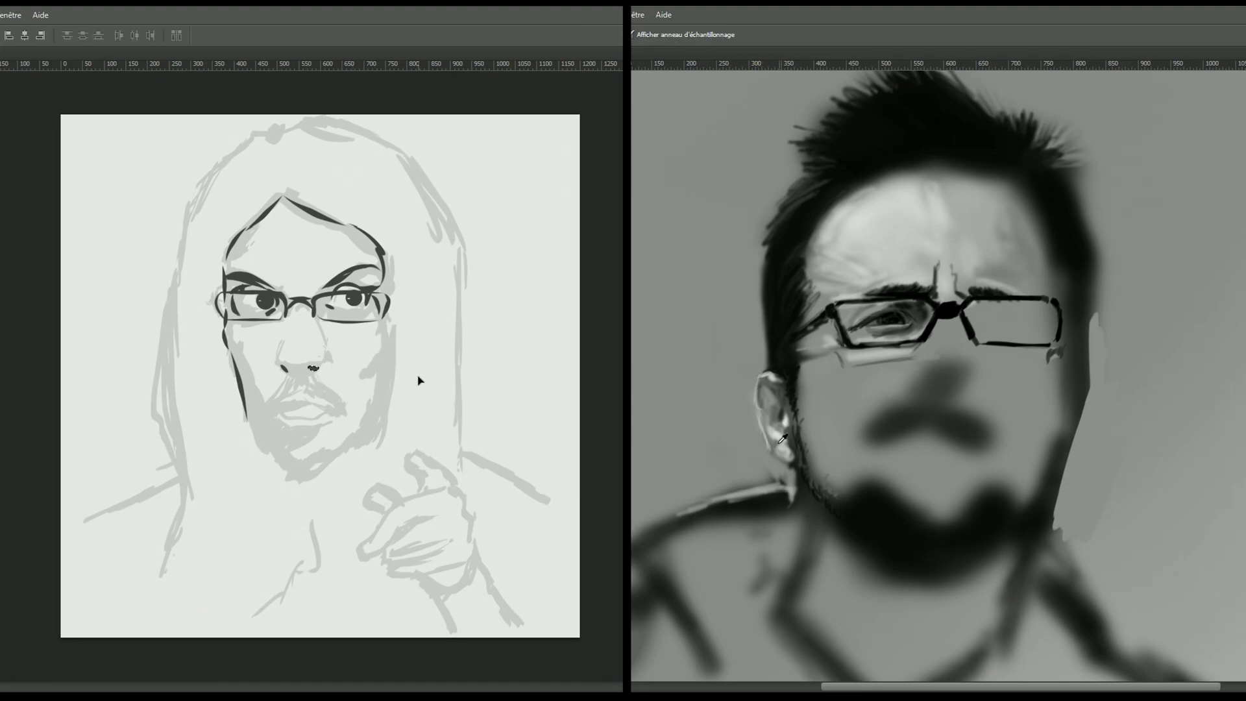
Step: Draw a path running down from the nose and stroke it dark with the Brush
key(p)
click(261, 412)
key(b)
key(Return)
Step: Draw a three-anchor moustache path and stroke it dark, re-stroking for a heavier line
key(p)
click(262, 409)
click(303, 391)
click(344, 409)
key(b)
key(Return)
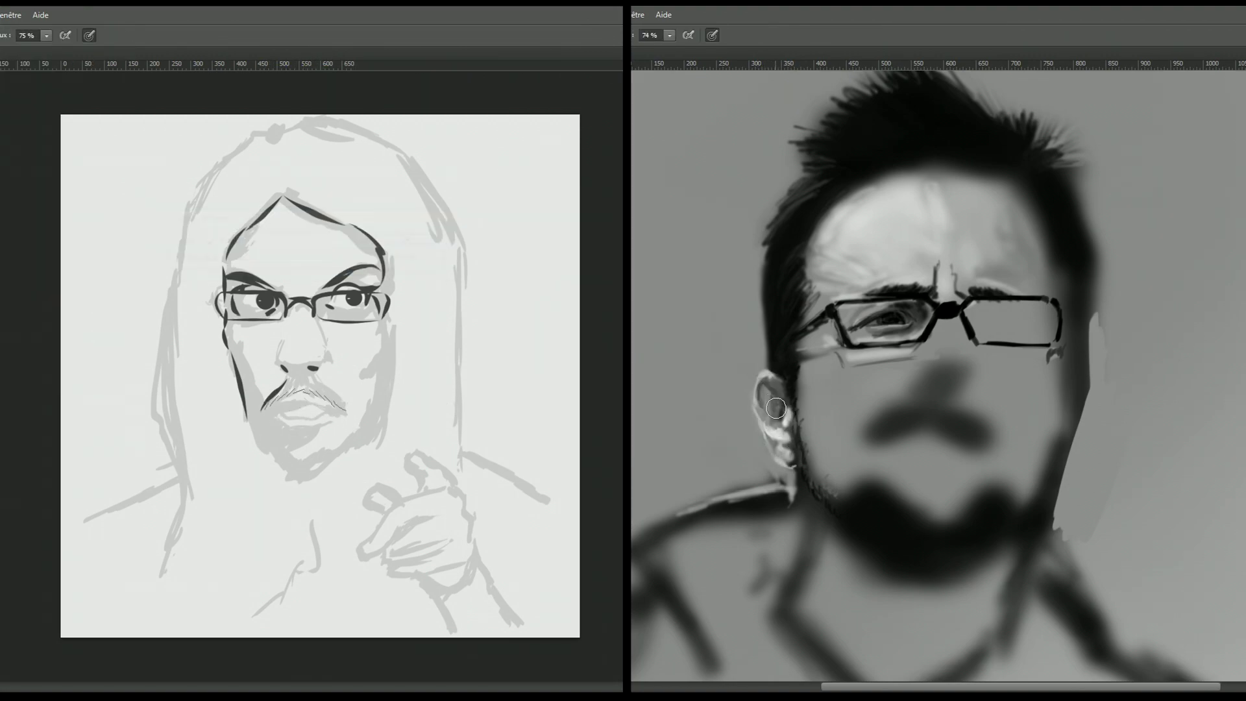
key(p)
key(b)
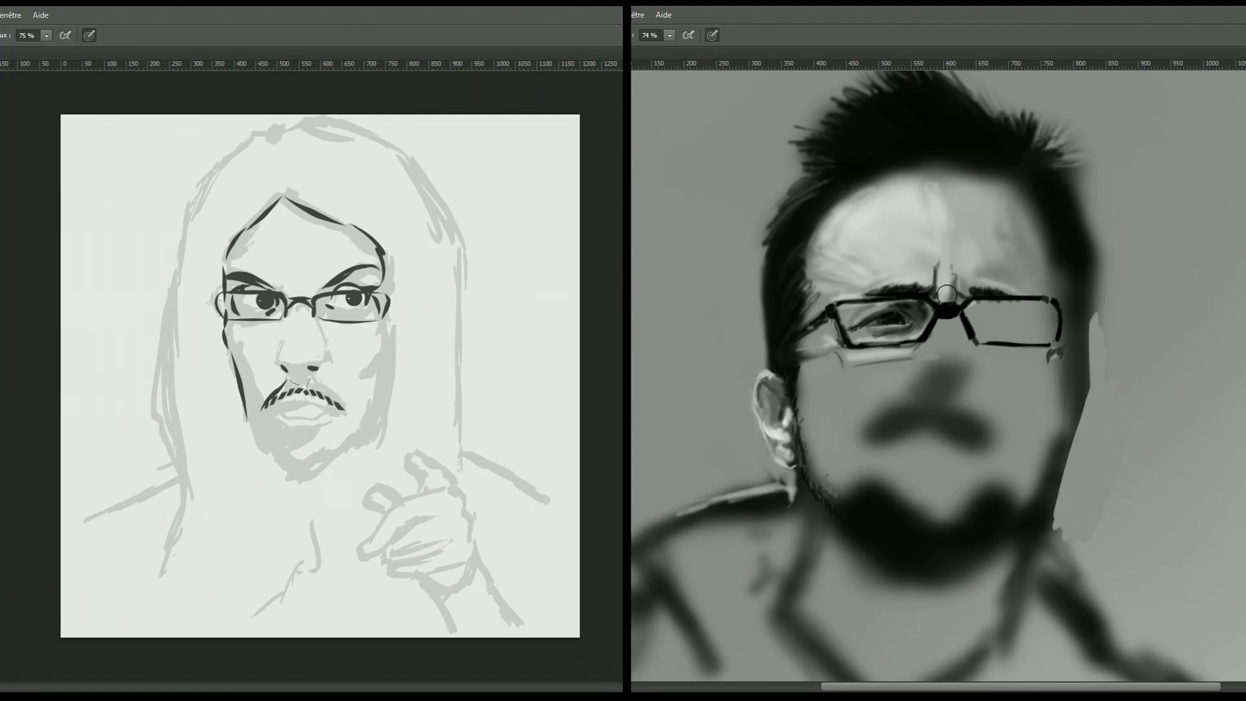
key(Return)
Step: Draw a curved path along the upper lip and stroke it dark
key(p)
click(274, 413)
drag(335, 412, 339, 420)
key(b)
key(Return)
Step: Draw a curved path under the lower lip and stroke it dark
key(p)
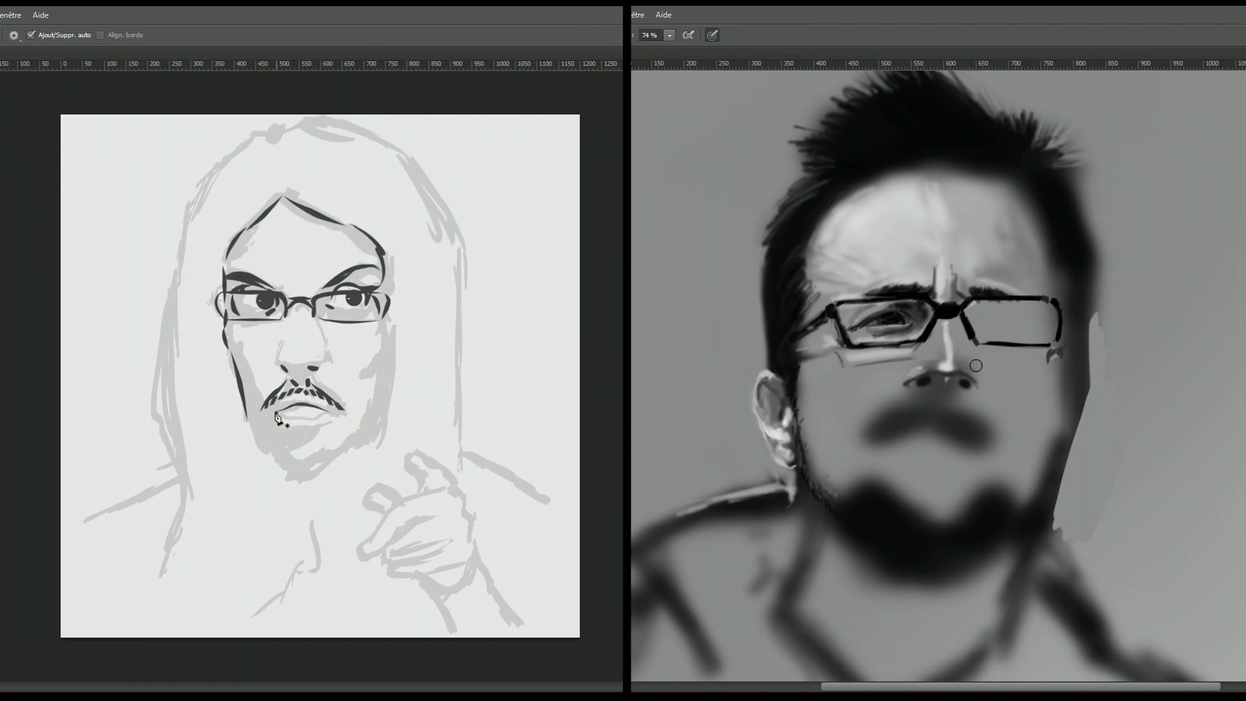
click(272, 415)
drag(300, 433, 316, 428)
click(334, 425)
key(b)
key(Return)
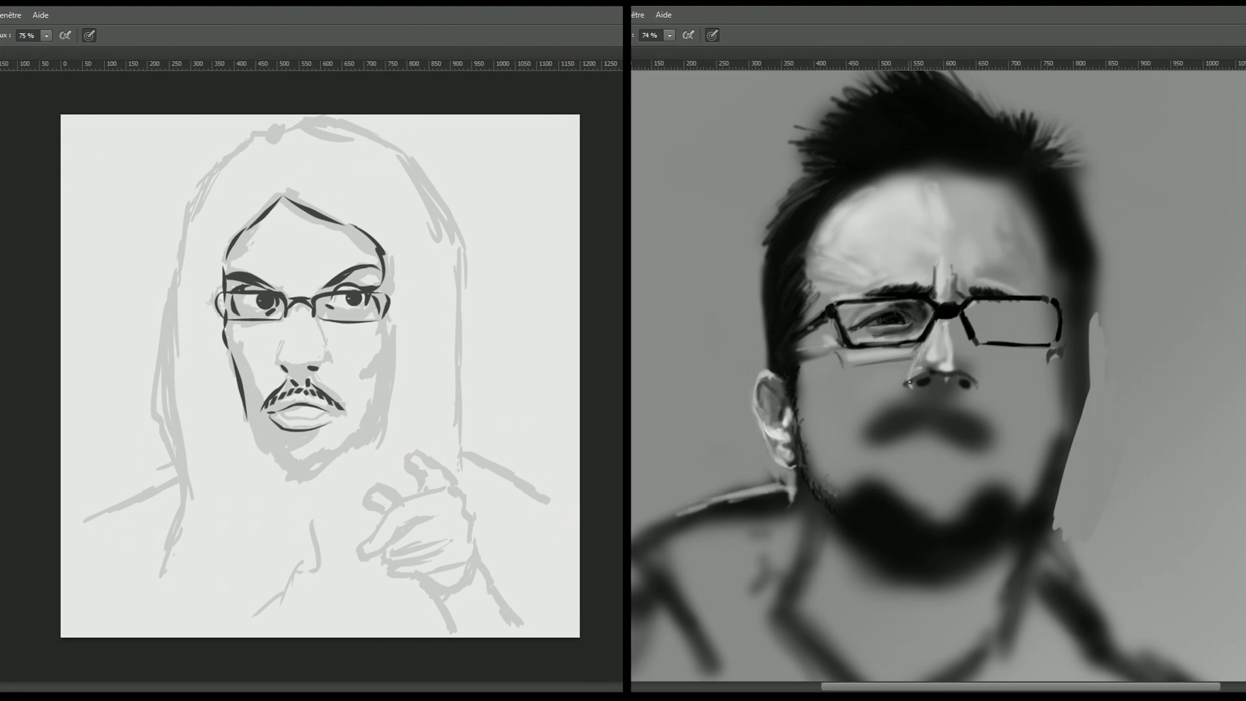
Step: Re-stroke the upper-lip and mouth paths darker, then touch up with the Eraser
key(p)
key(b)
key(Return)
key(p)
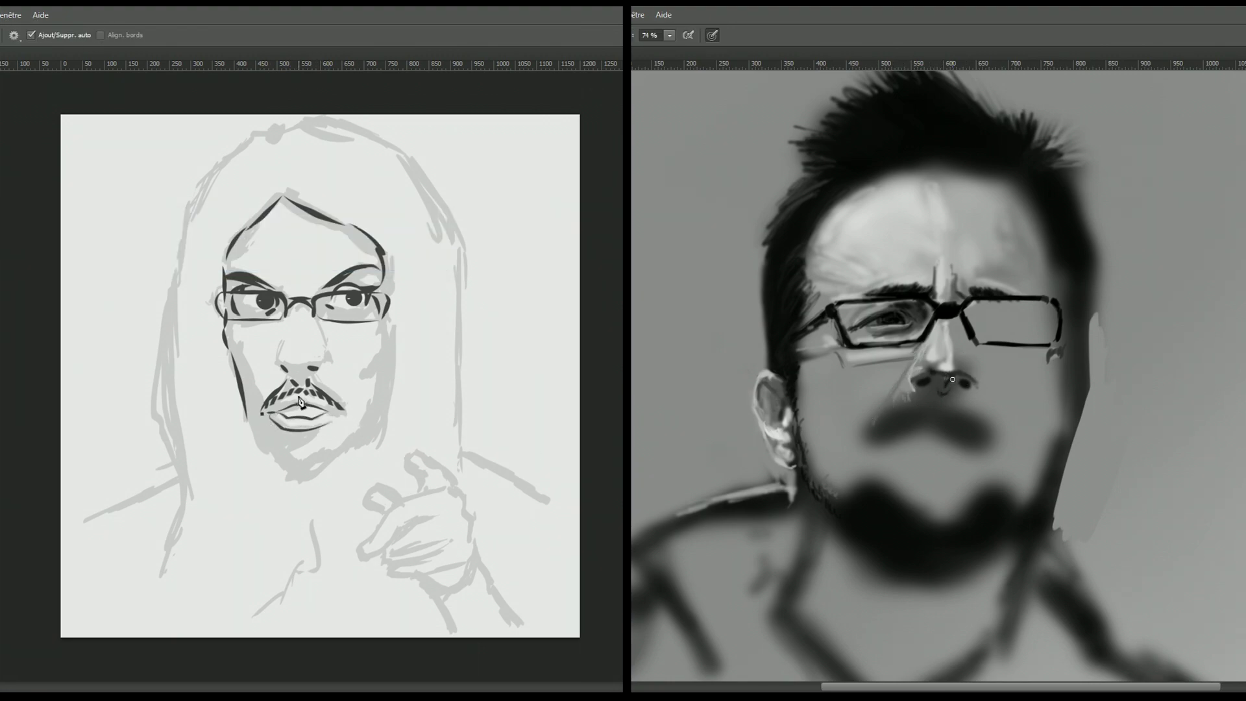
key(b)
key(Return)
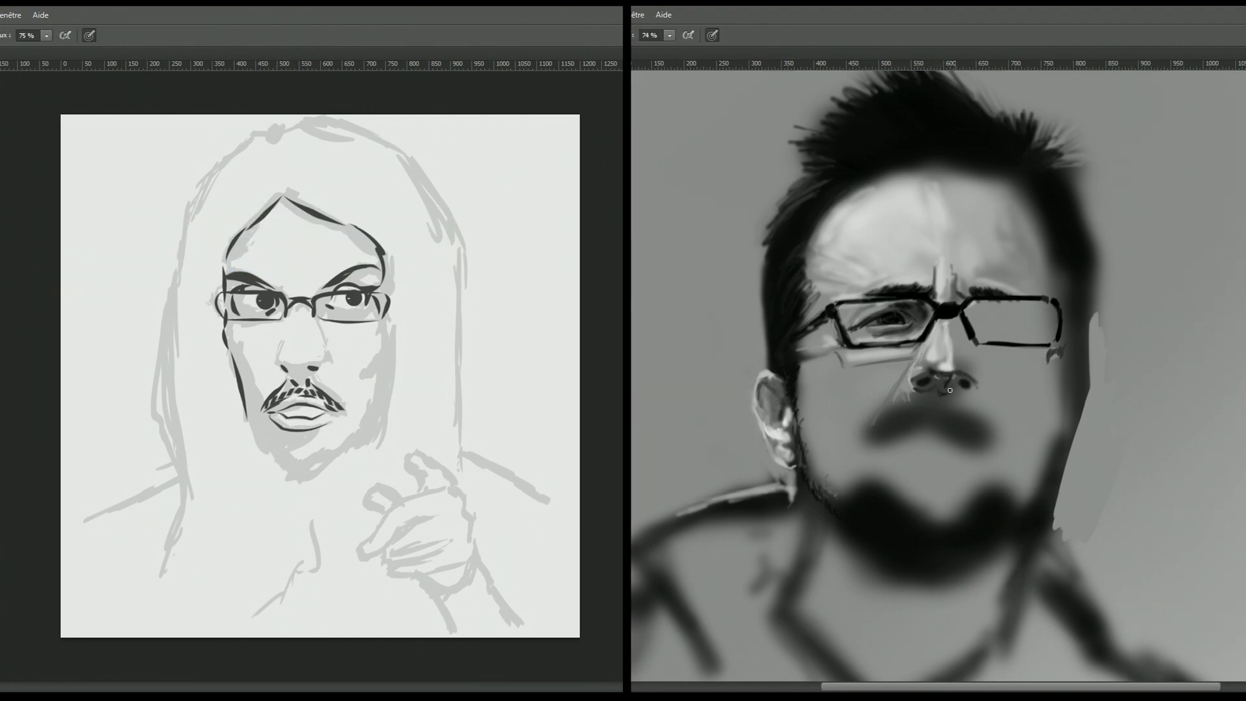
key(e)
key(b)
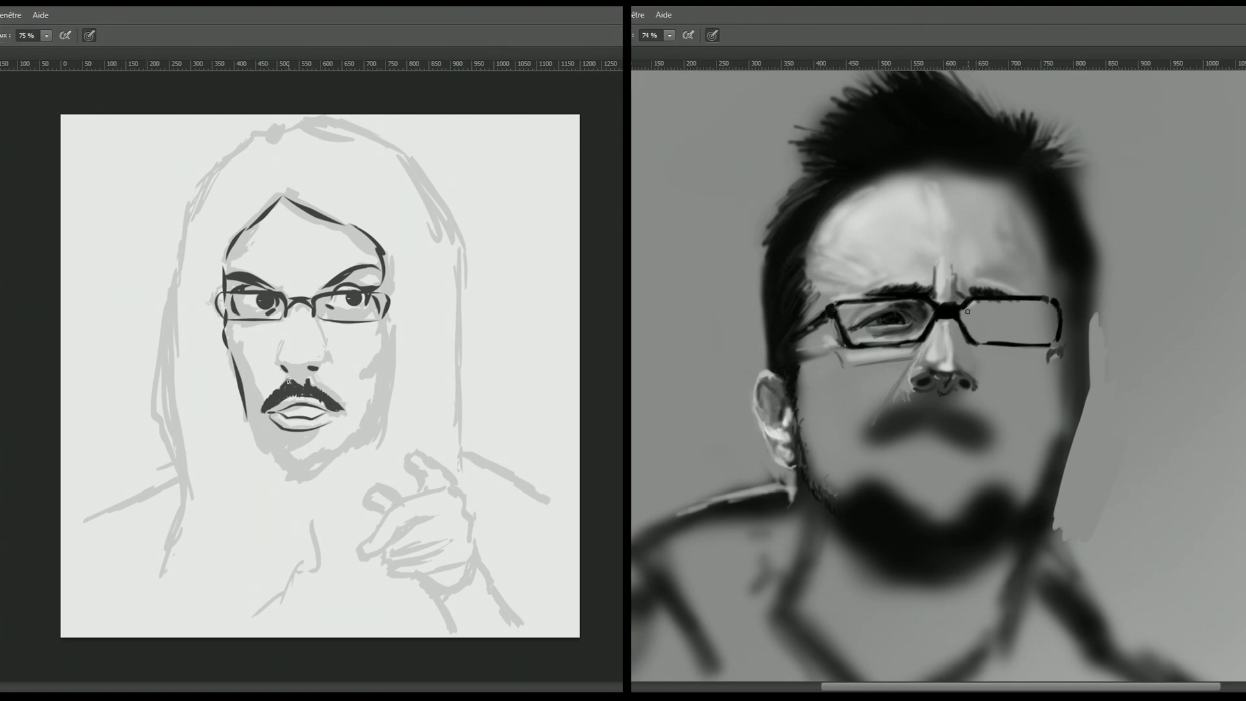
Step: Brush stubble along the jaw and chin, then ink the right cheek, left jaw and hair edges
drag(286, 433, 312, 472)
drag(355, 431, 309, 471)
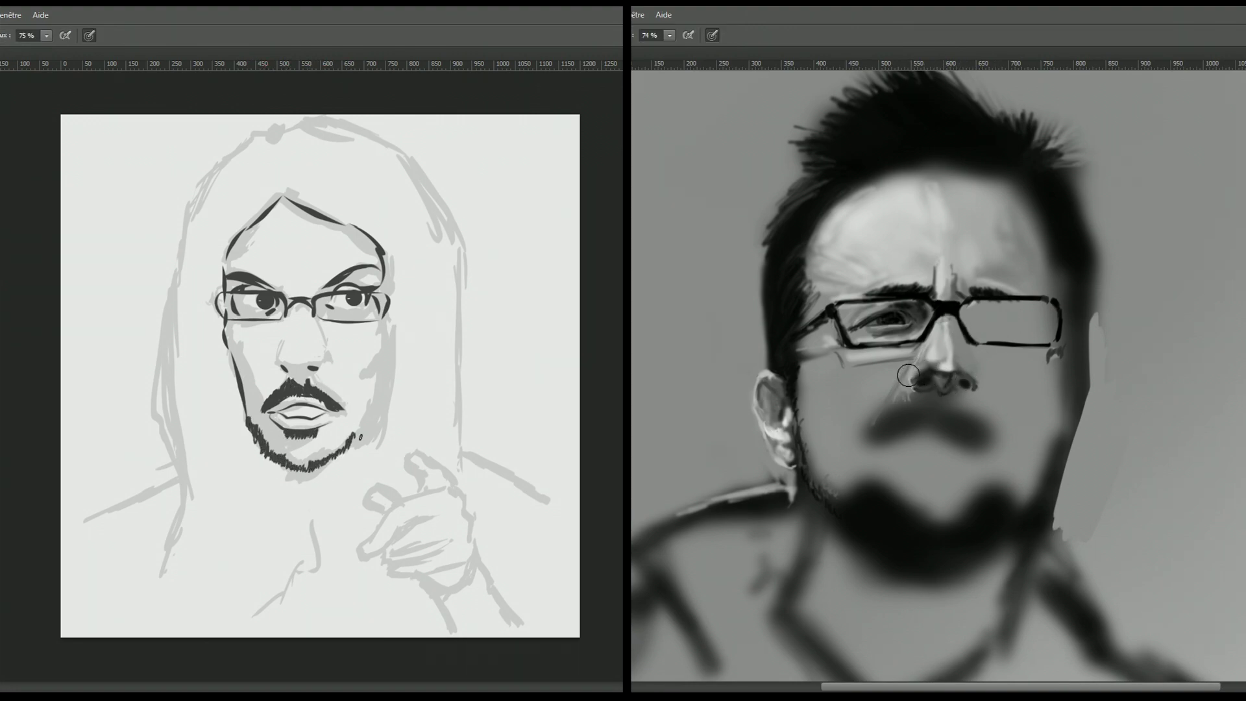
drag(380, 322, 384, 409)
click(6, 35)
drag(383, 323, 387, 411)
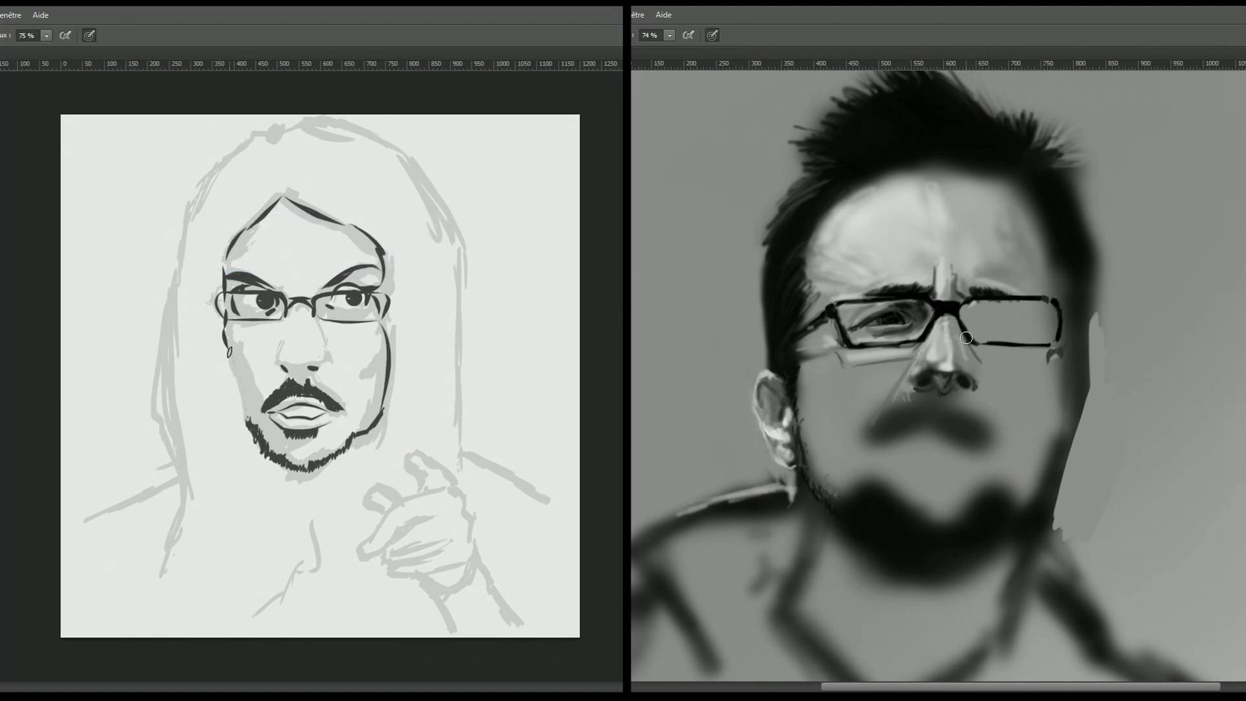
drag(229, 353, 245, 436)
mouse_move(188, 234)
mouse_down()
mouse_move(166, 409)
mouse_move(209, 186)
mouse_move(177, 358)
mouse_up()
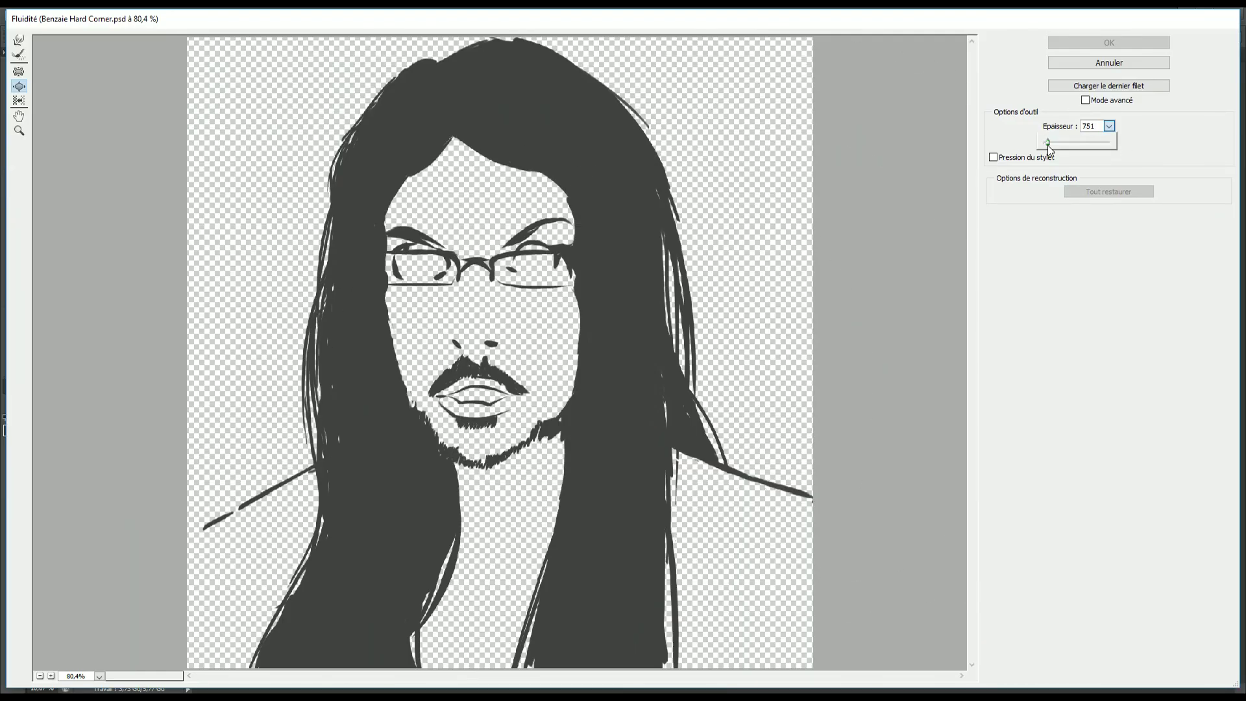
Step: Warp the hair's left edge in Liquify with brush size 451, then pick a Brush preset
drag(1050, 148, 1047, 149)
drag(251, 361, 329, 362)
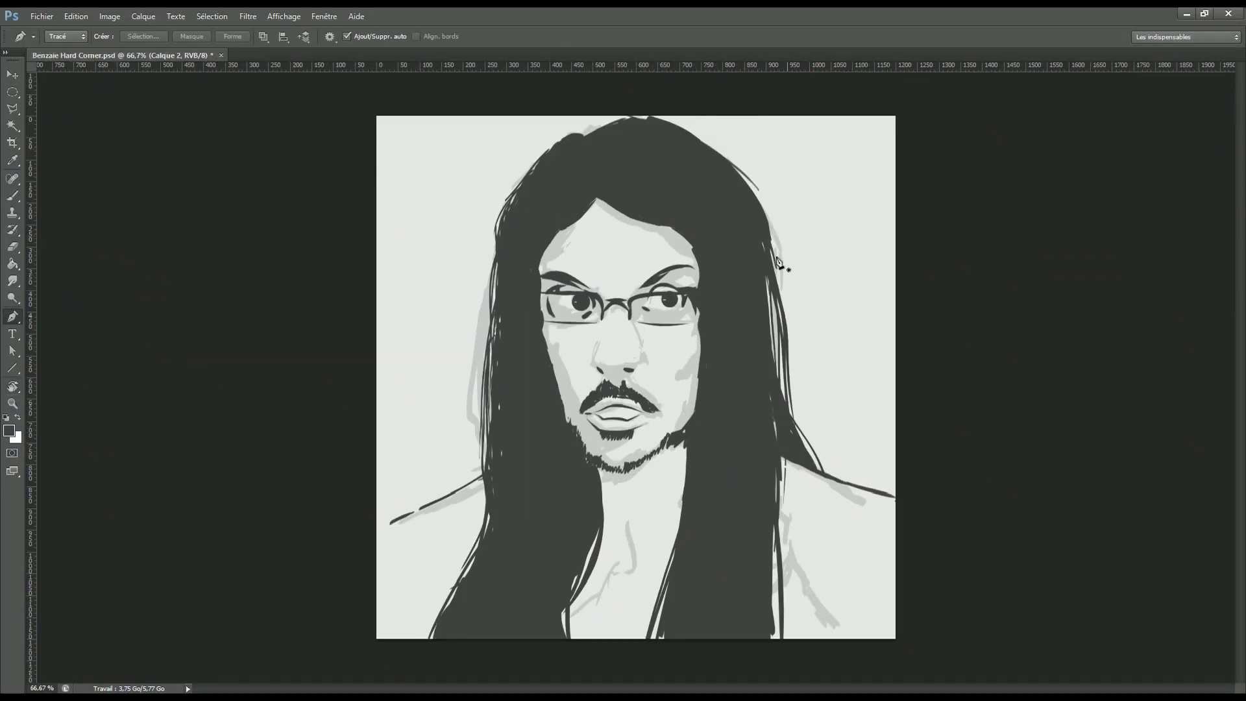
key(b)
click(65, 36)
key(Return)
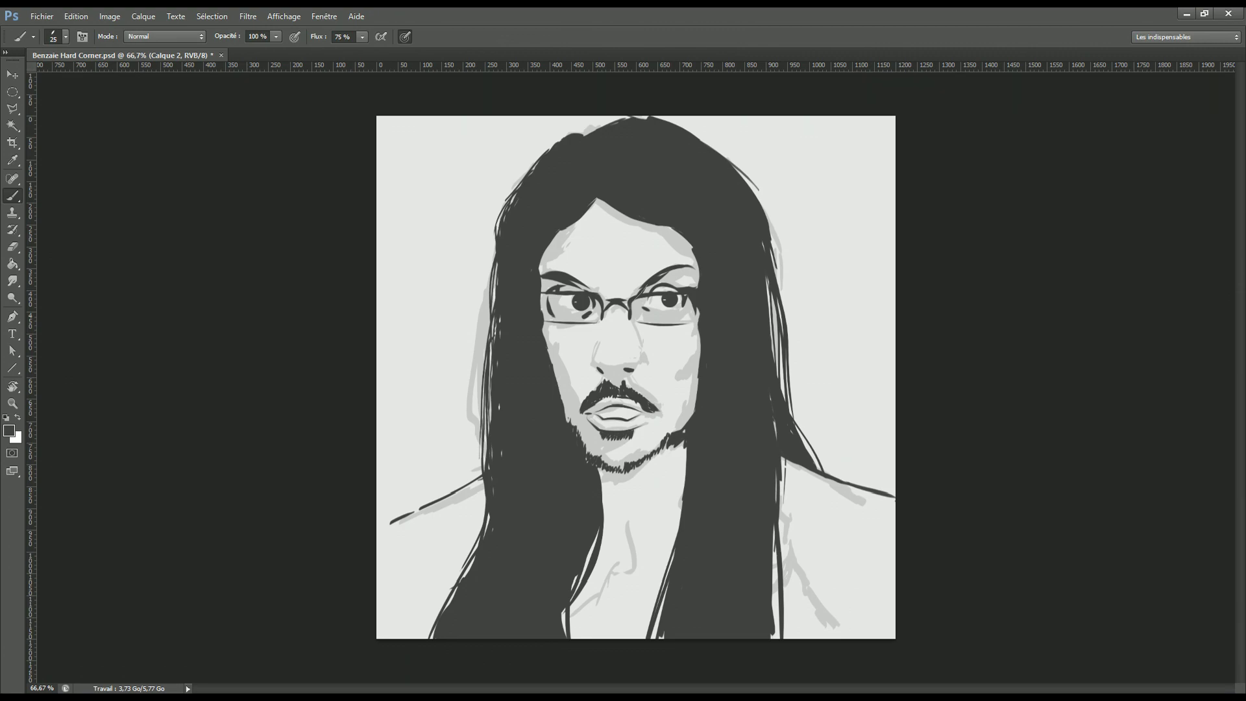
Step: Try Pen paths along the right and left eyebrows, then abandon them
key(p)
click(647, 278)
key(b)
key(p)
click(564, 271)
click(548, 297)
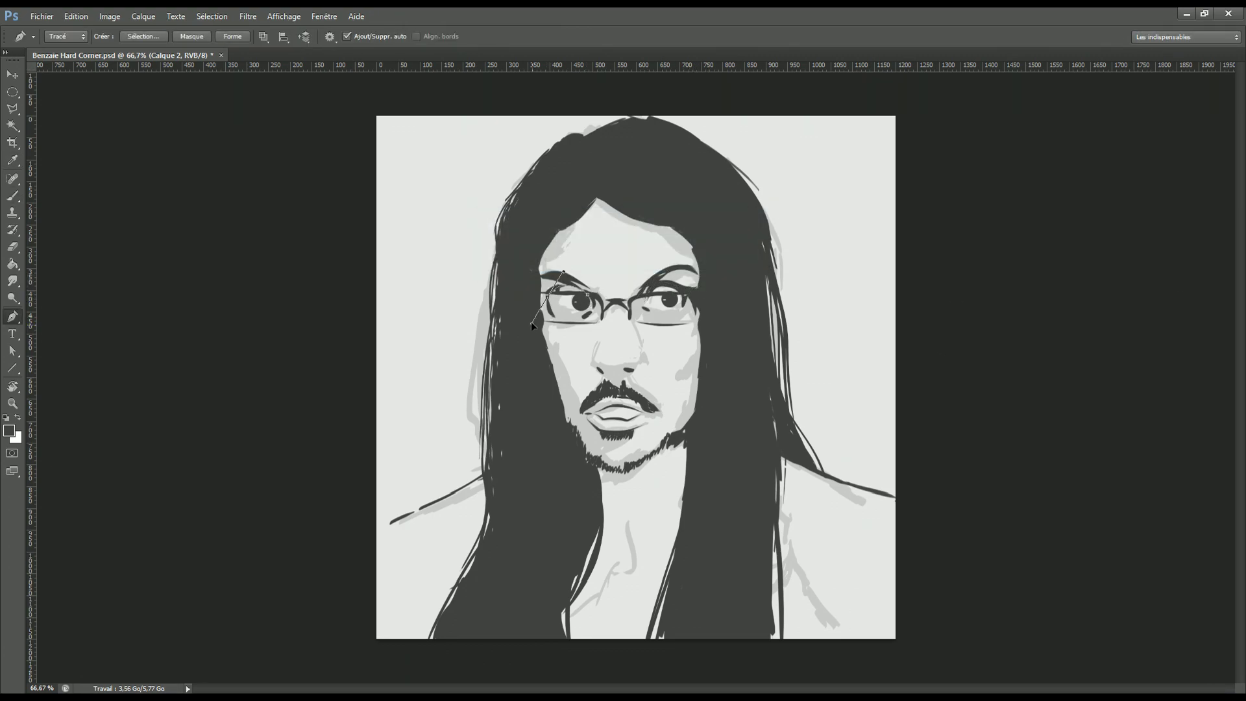
key(b)
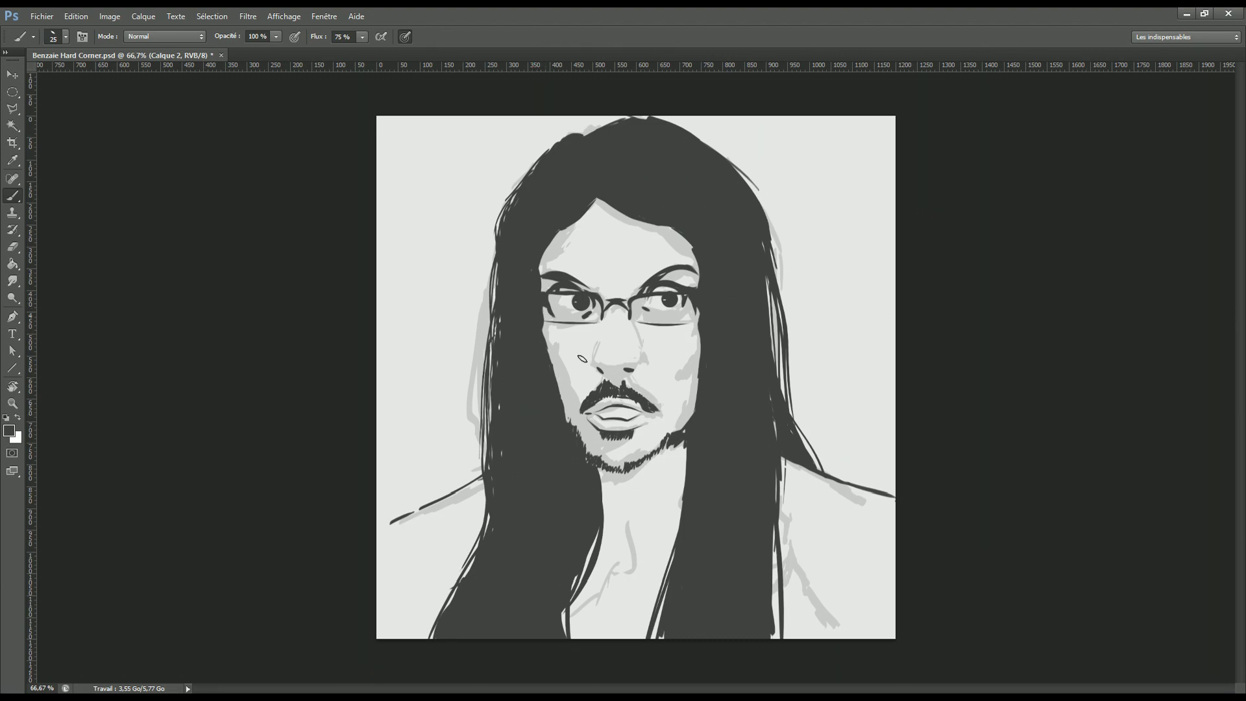
key(e)
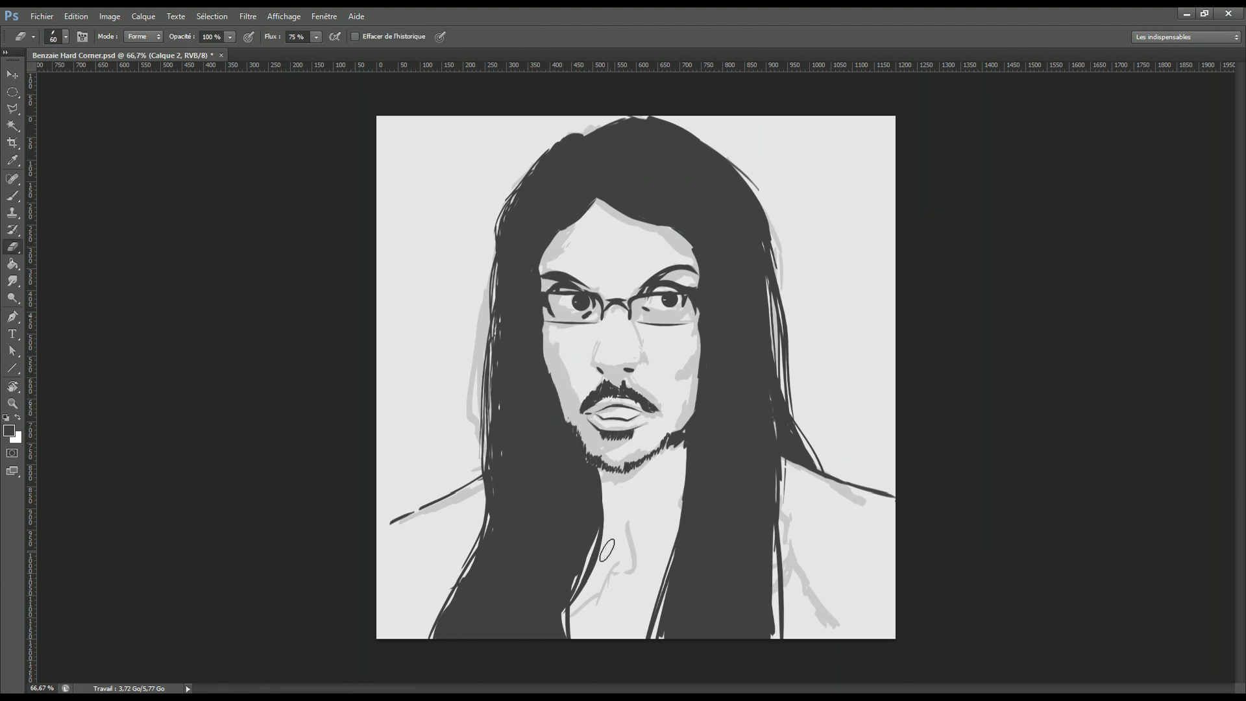
Step: Pick grey a5a5a5 as the foreground colour and paint dark shading under the chin down the neck
key(b)
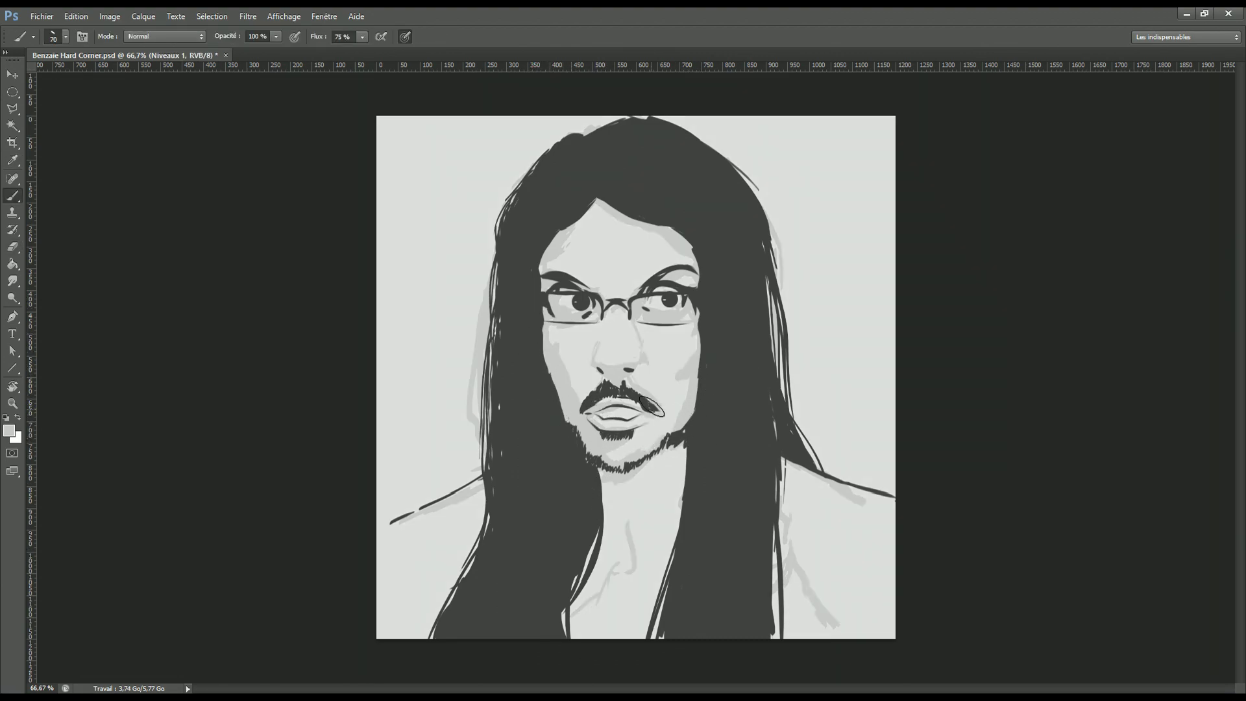
key(i)
key(Return)
key(b)
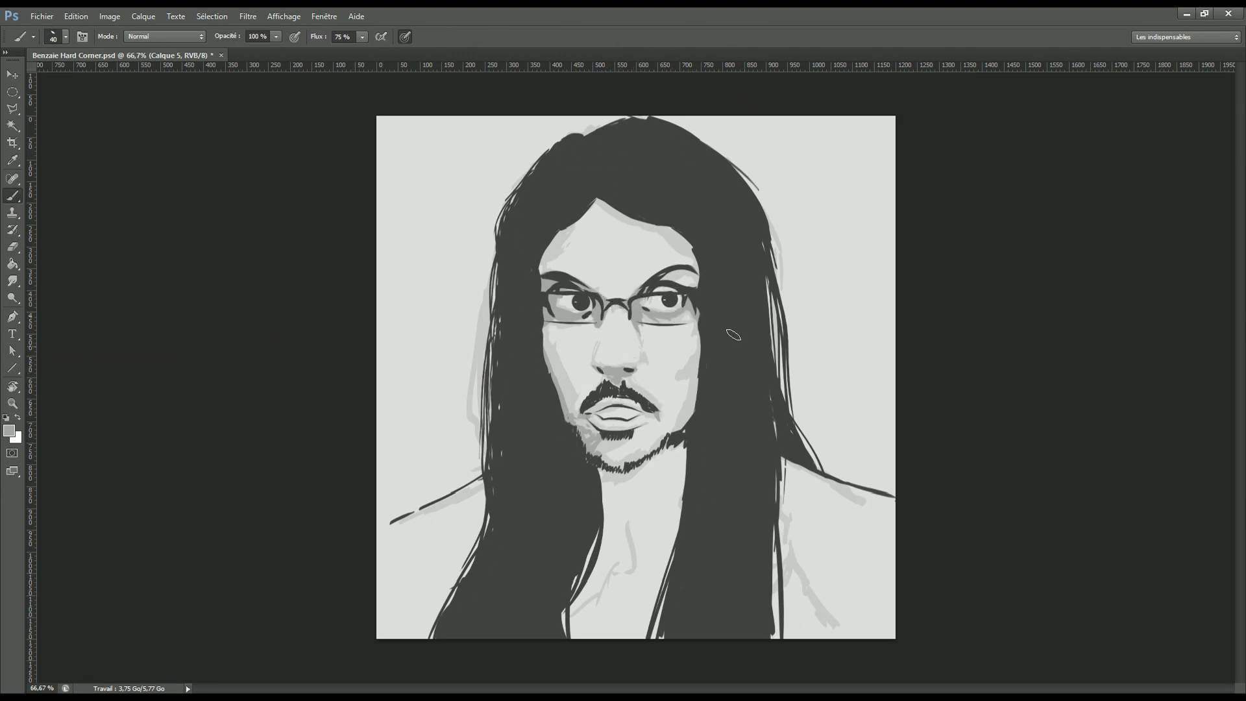
drag(662, 452, 607, 516)
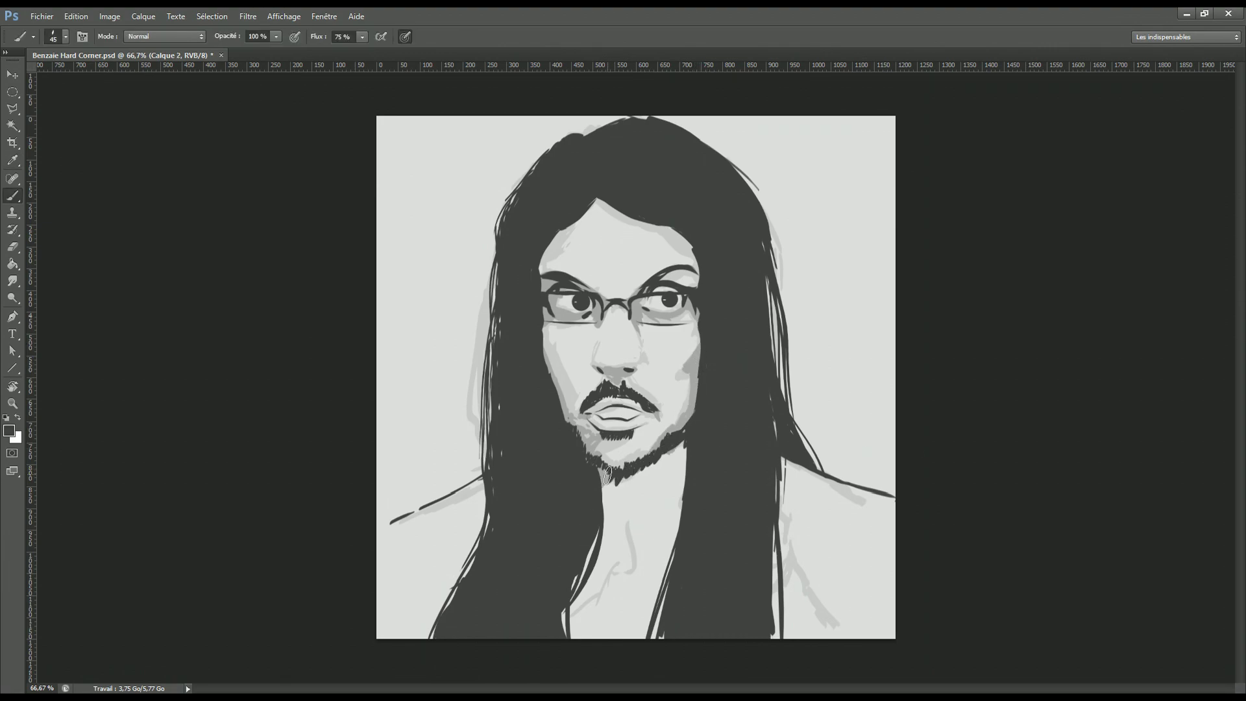
Step: Paint grey over the neck and shirt collar, sampling a grey tone from the drawing
drag(621, 560, 668, 533)
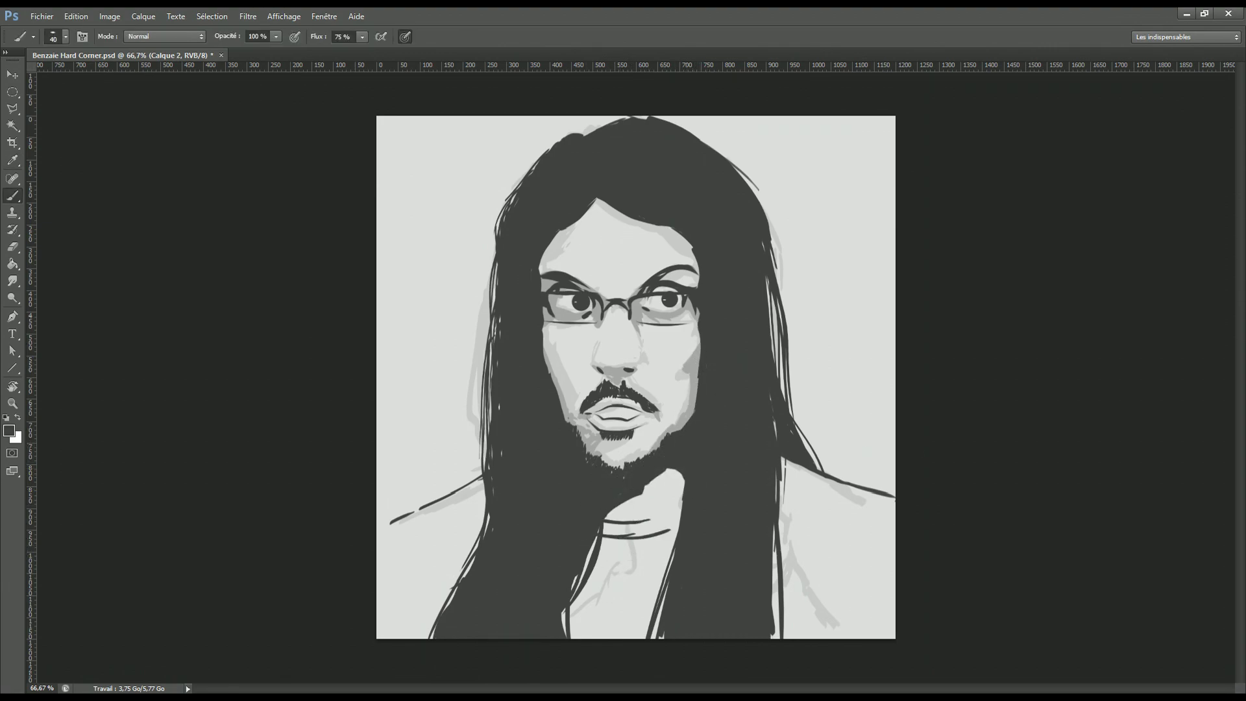
drag(610, 493, 656, 623)
key(i)
key(b)
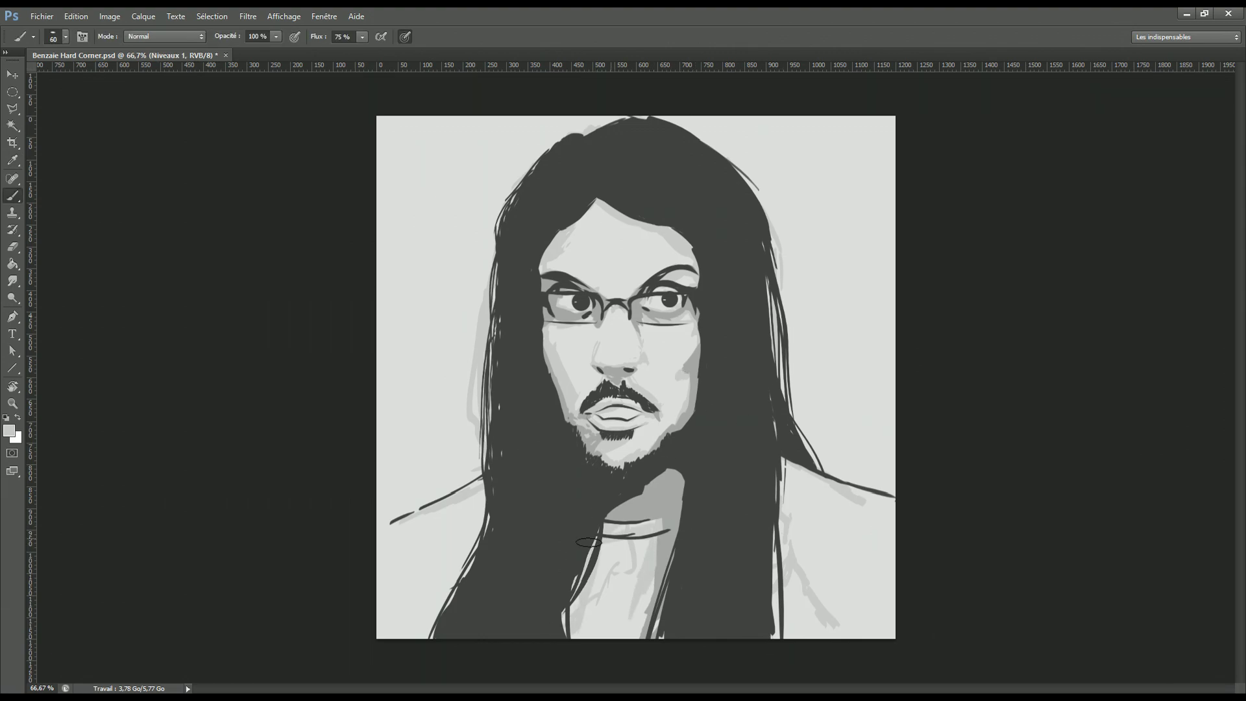
Step: Add light grey shading on the shirt and left shoulder and darken the hair's right edge
drag(649, 542, 604, 623)
drag(434, 623, 480, 491)
drag(778, 462, 776, 636)
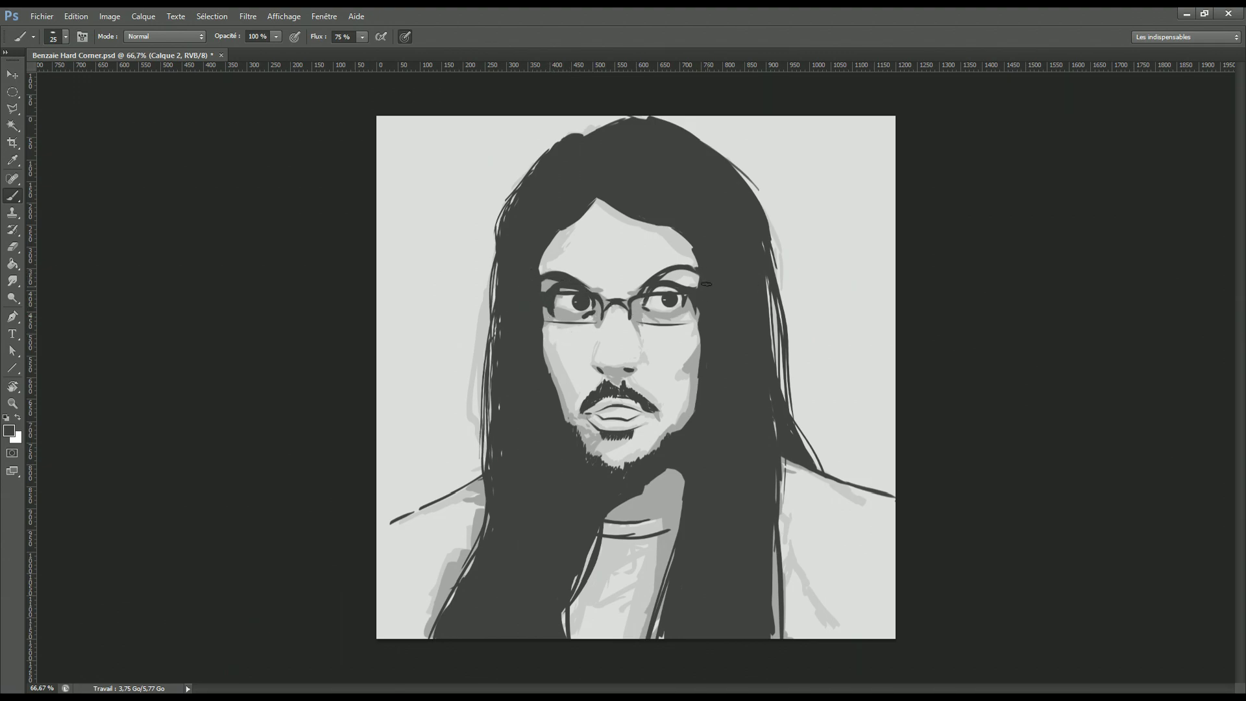
key(e)
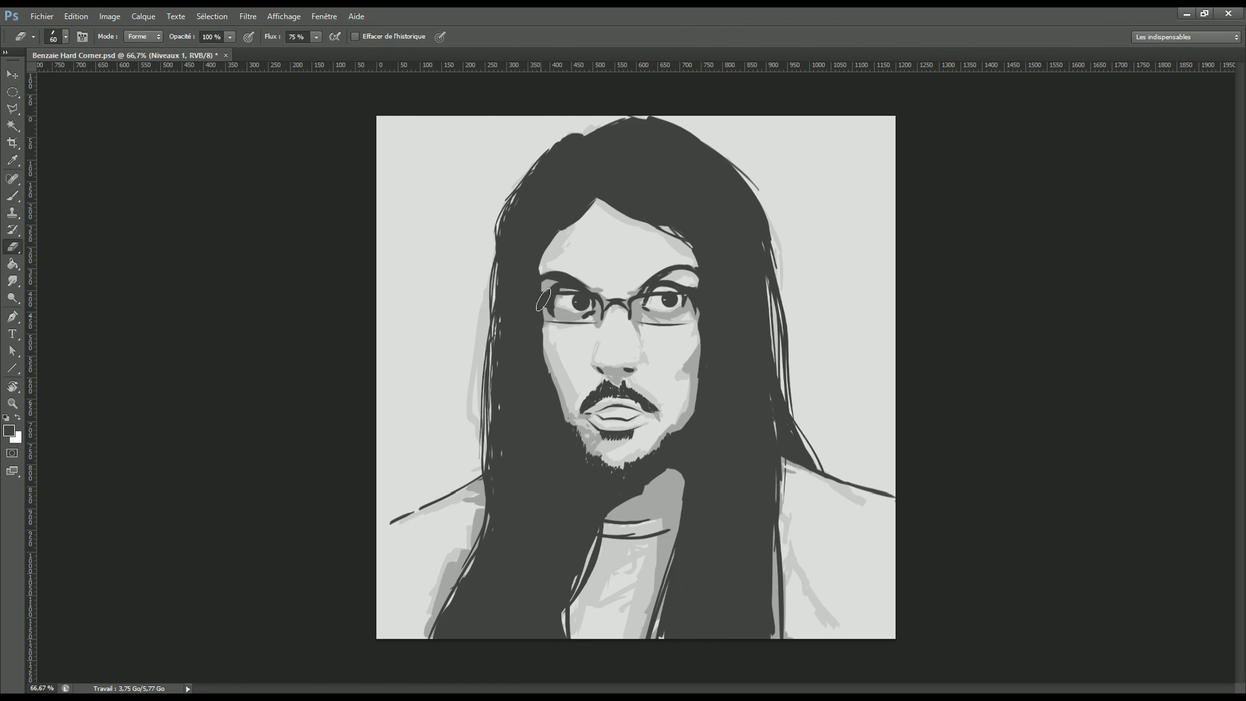
key(i)
click(10, 430)
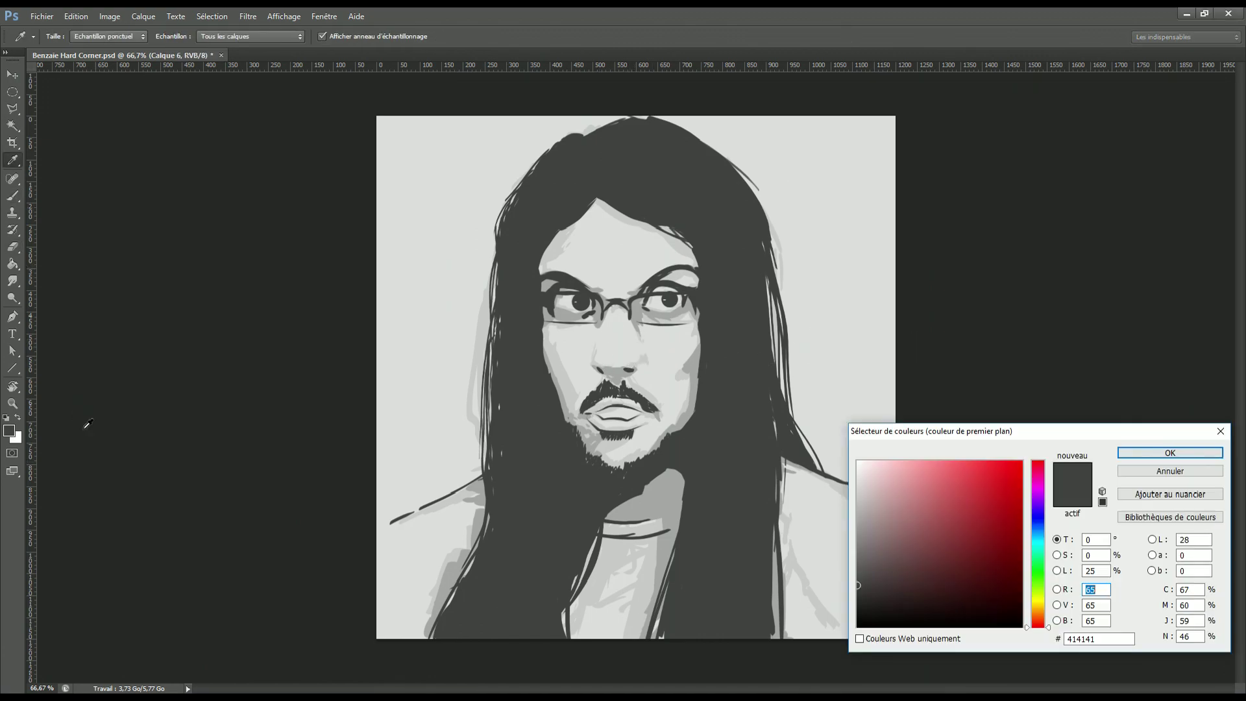
Step: Paint a white highlight down the nose and touch up the glasses frame with a smaller brush
key(Return)
key(b)
drag(618, 328, 614, 360)
key(bracketleft)
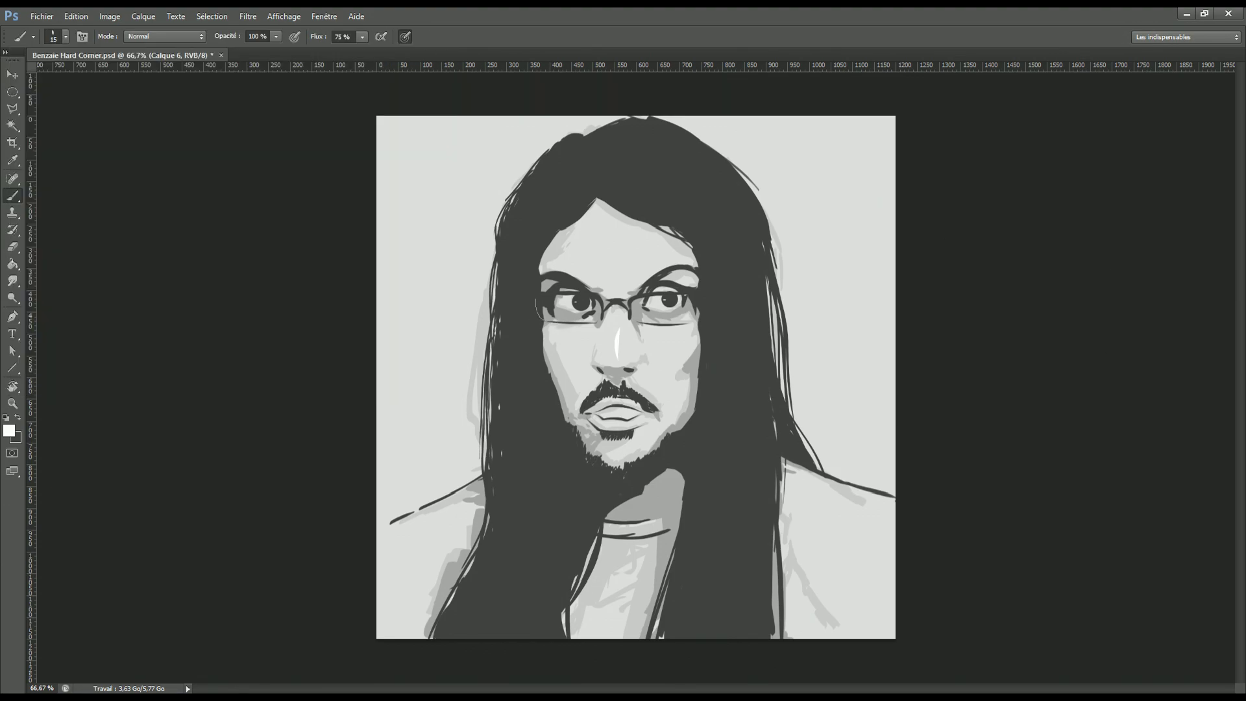
mouse_move(699, 305)
mouse_down()
mouse_move(703, 318)
mouse_move(706, 297)
mouse_up()
Step: Swap between dark and light paint colours and switch among the shading layers
key(x)
key(ctrl+alt+shift+n)
key(x)
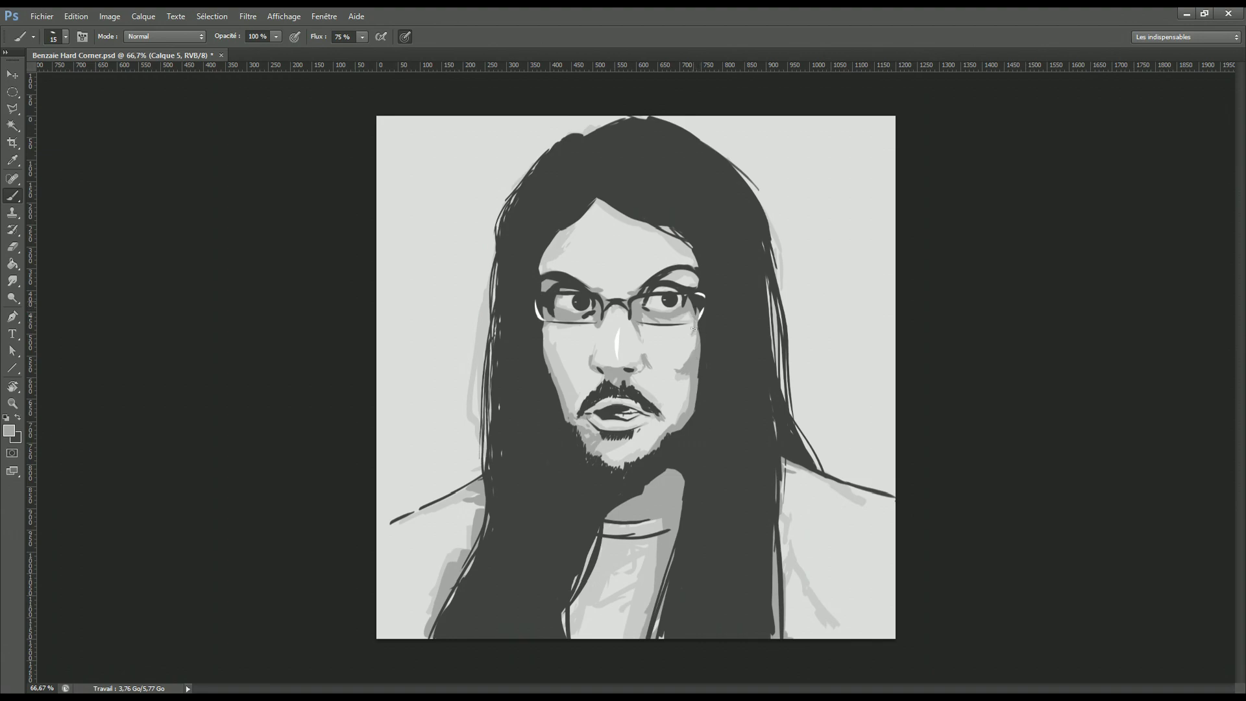
key(F2)
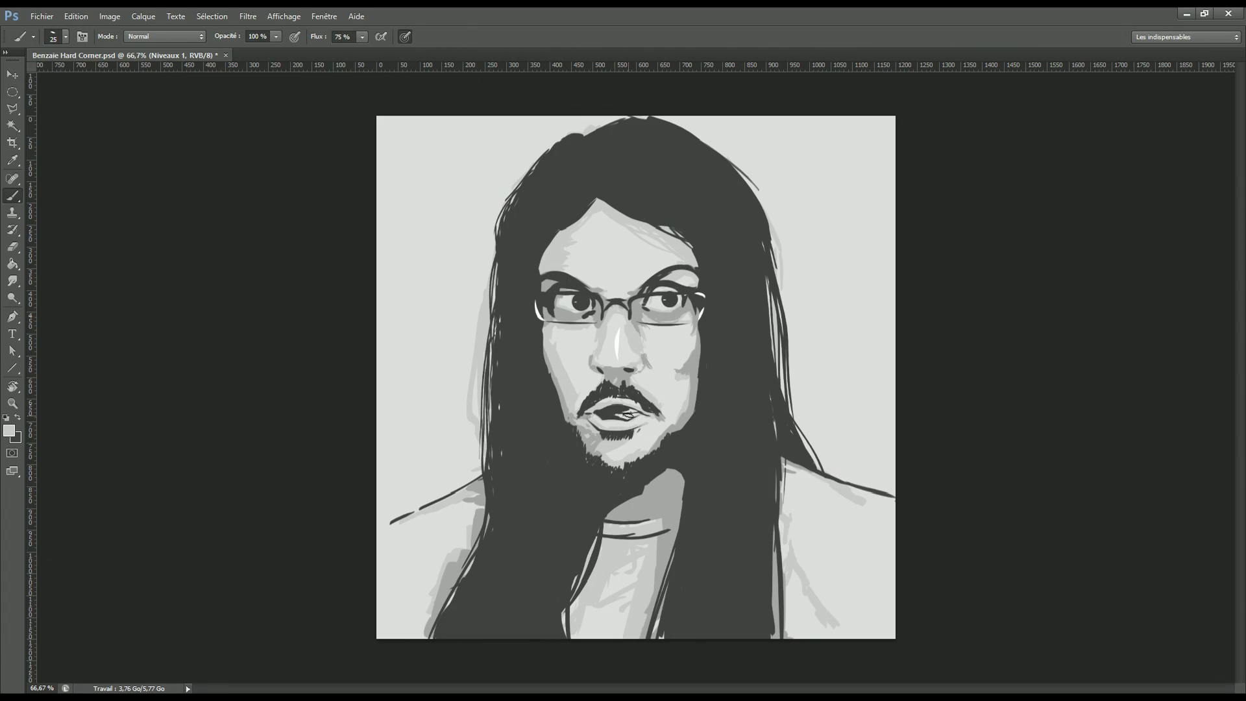
Step: Alternate Brush and Eraser touch-ups while zooming, then stroke a darker forehead hairline
key(e)
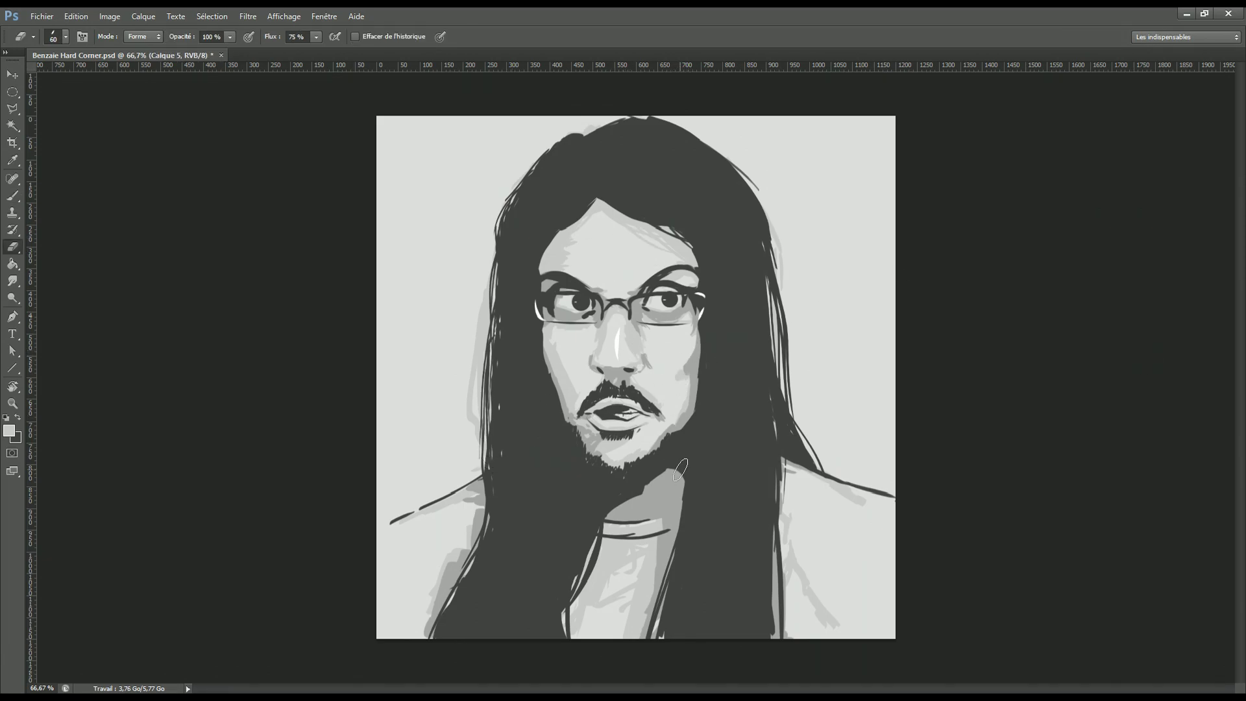
key(ctrl+minus)
key(b)
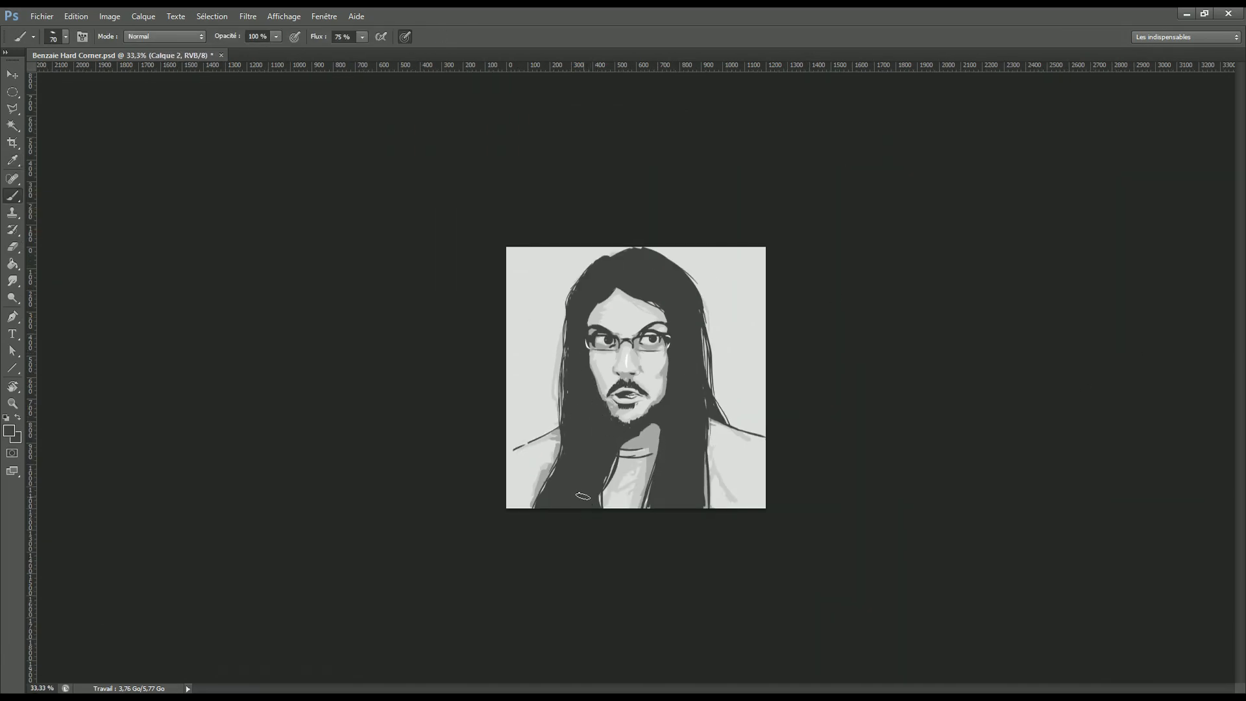
key(e)
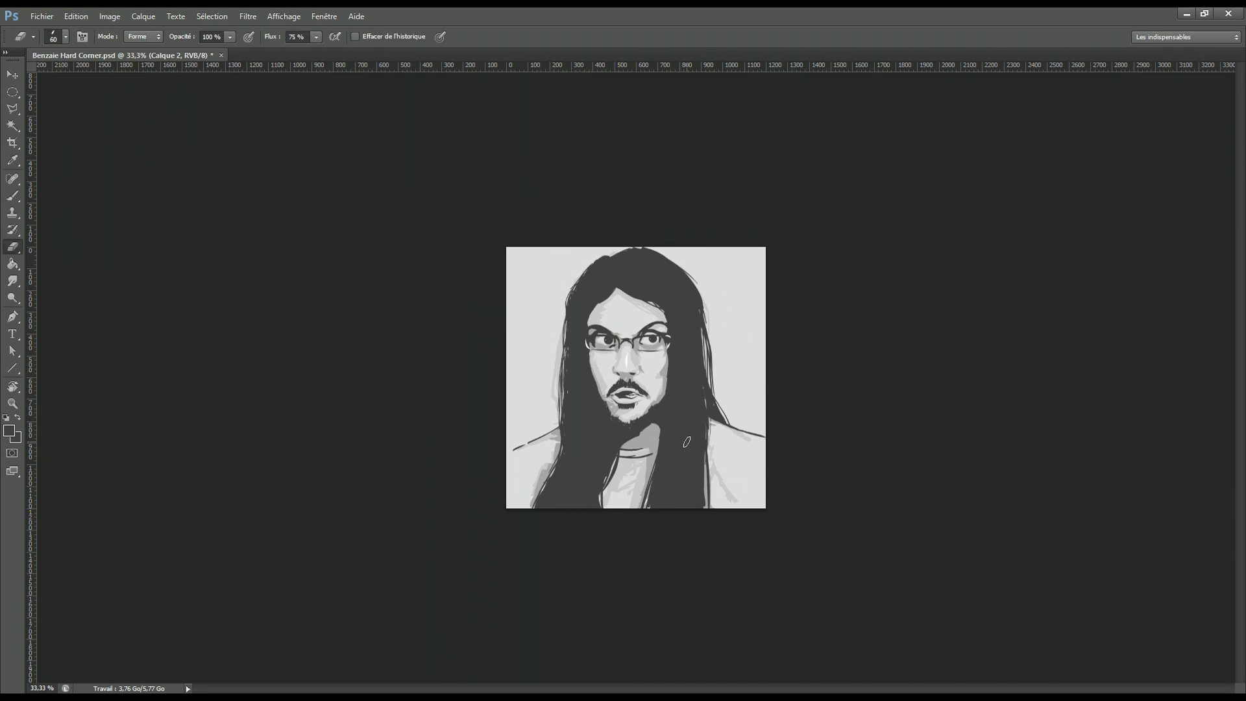
key(ctrl+plus)
key(b)
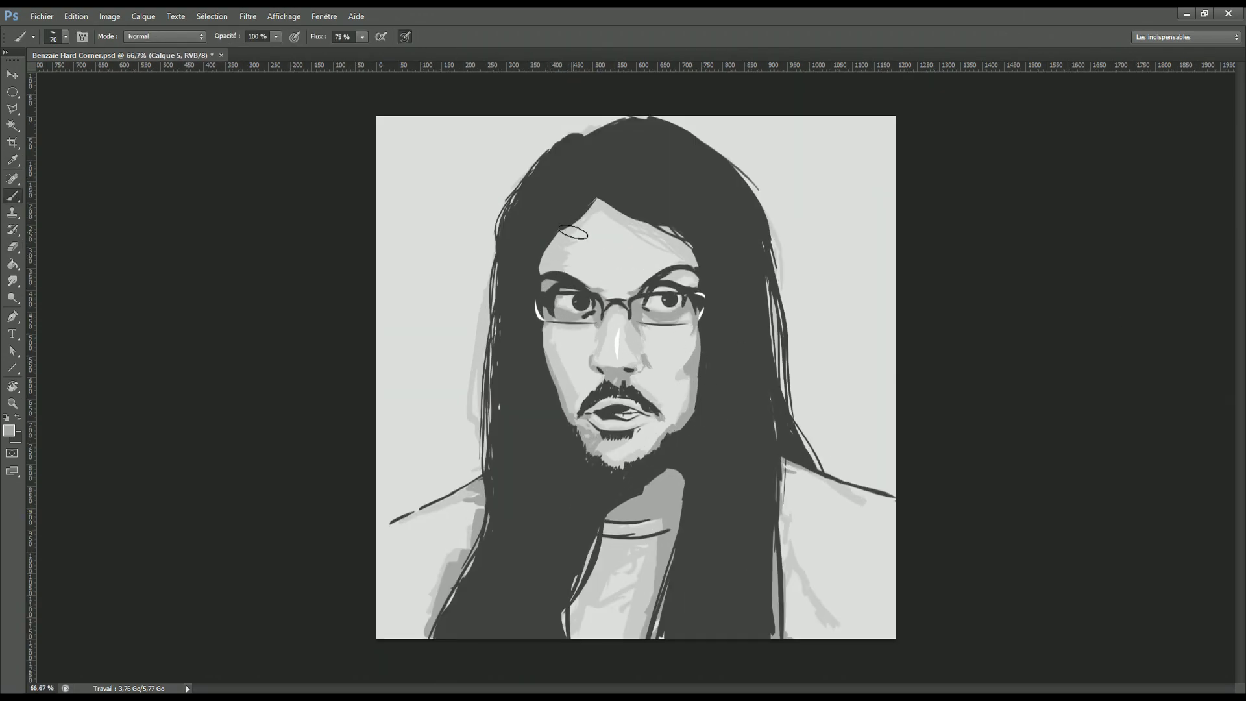
drag(578, 209, 652, 220)
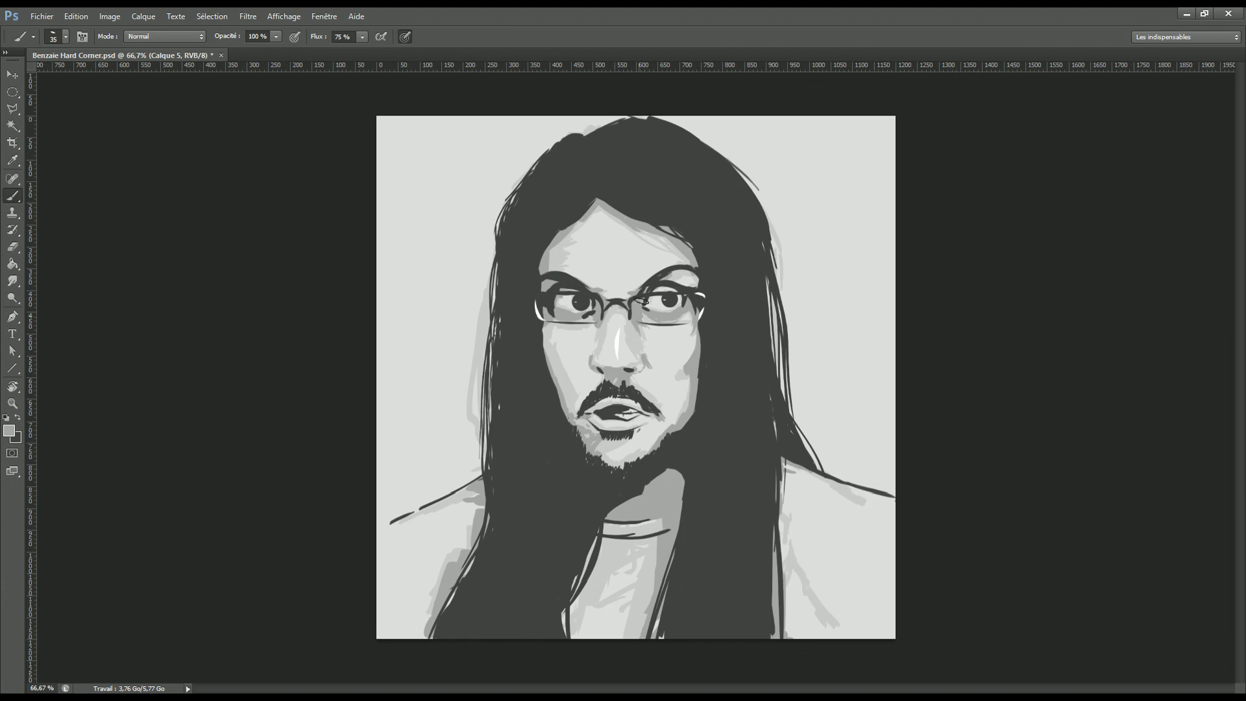
key(ctrl+minus)
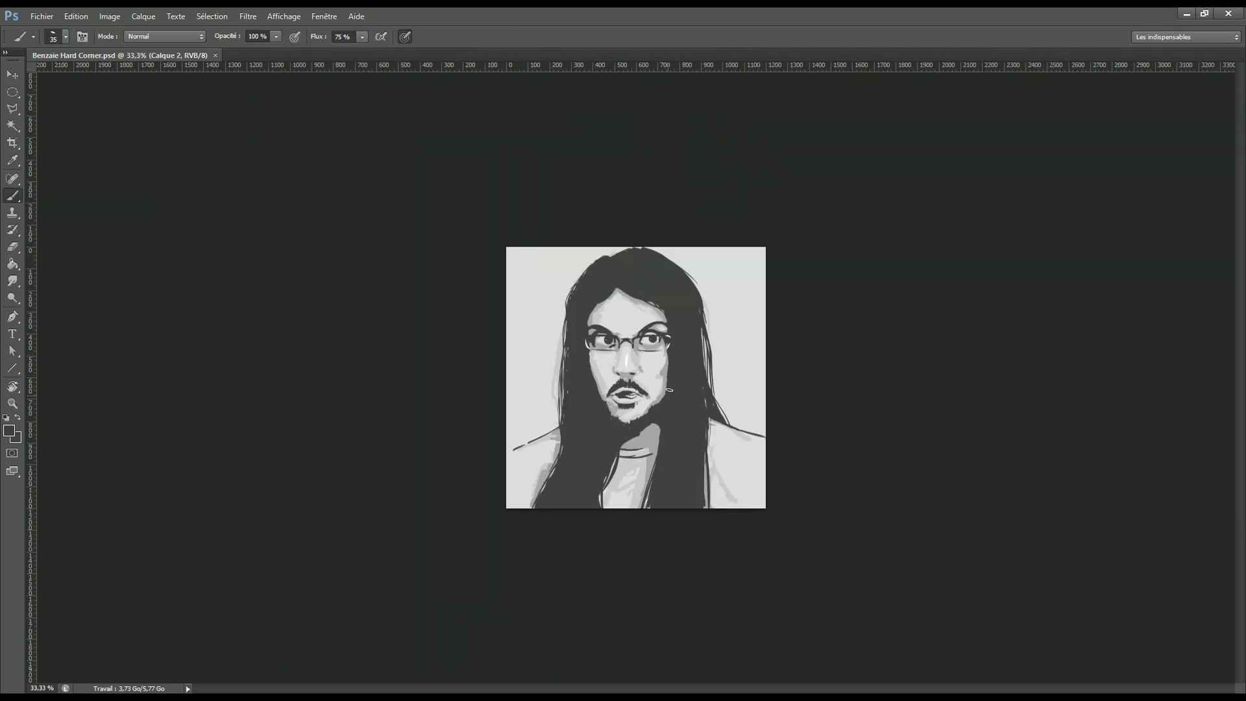